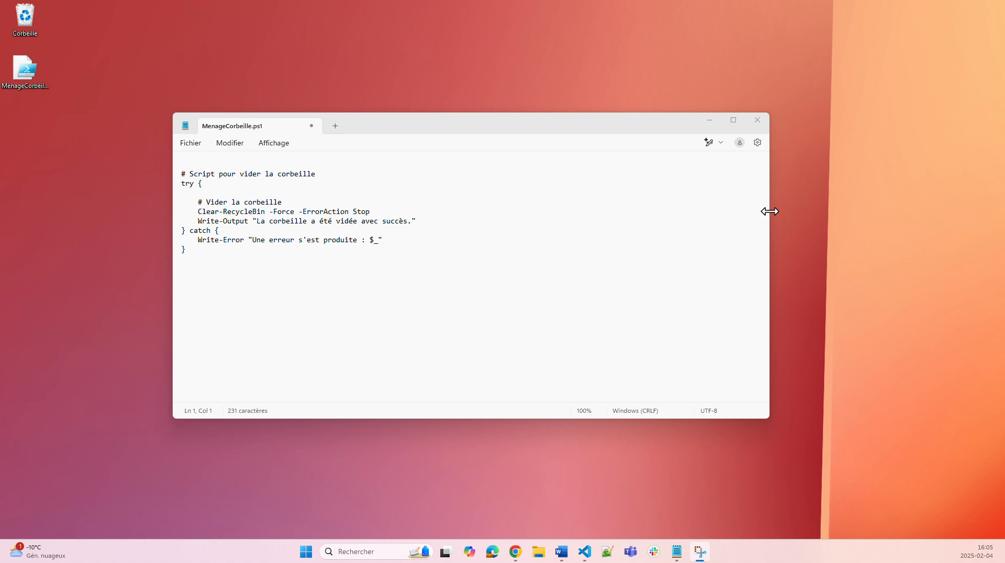
Step: Examine the Clear-RecycleBin line with its -Force and -ErrorAction Stop options, and the error message in the catch block
drag(770, 212, 613, 247)
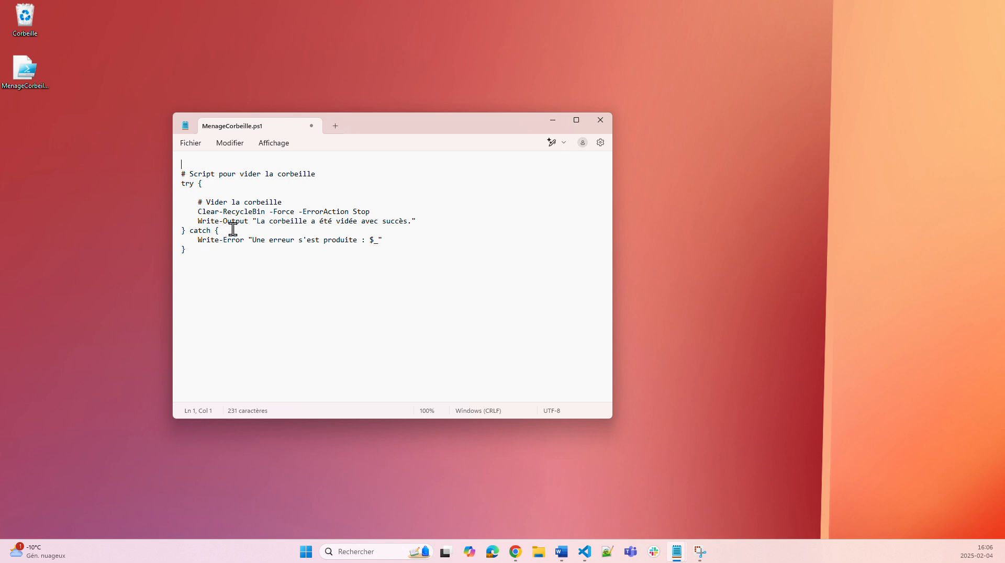
drag(196, 213, 270, 216)
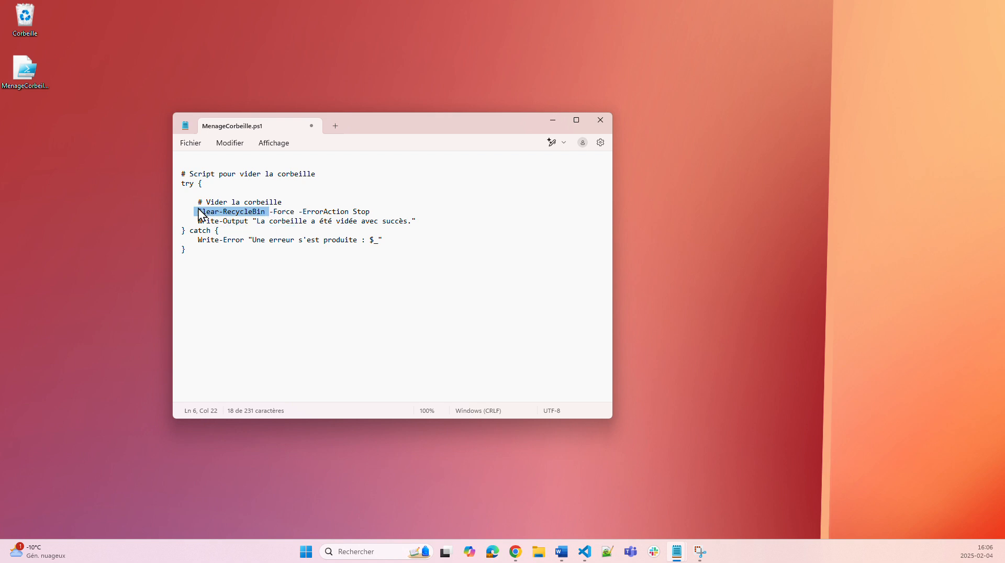
drag(195, 211, 313, 220)
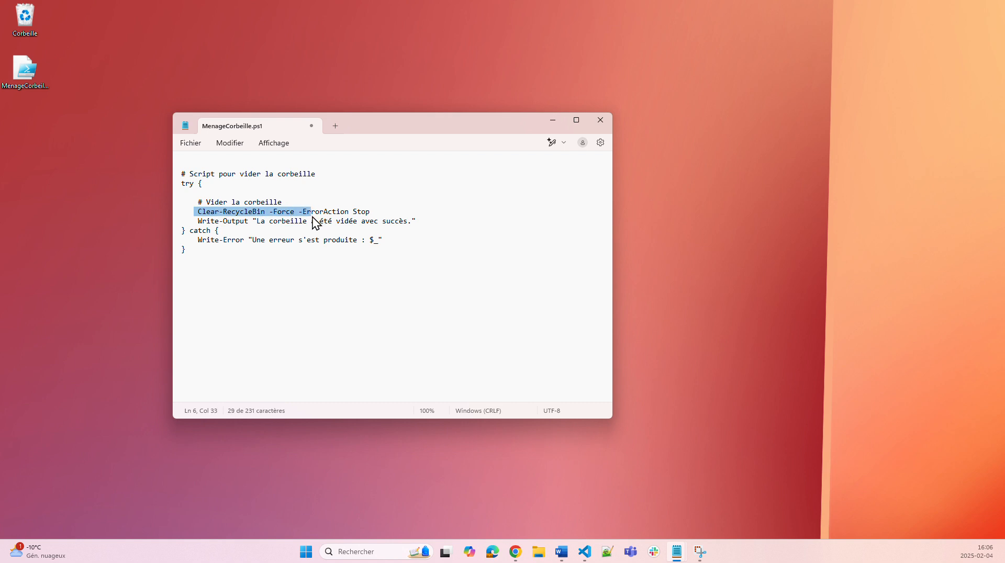
click(282, 213)
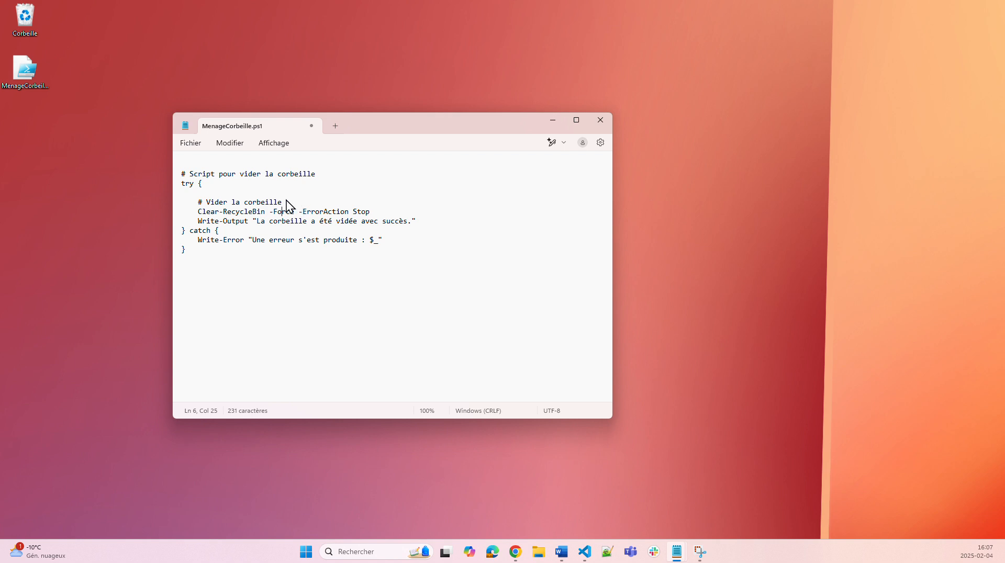
drag(299, 212, 372, 215)
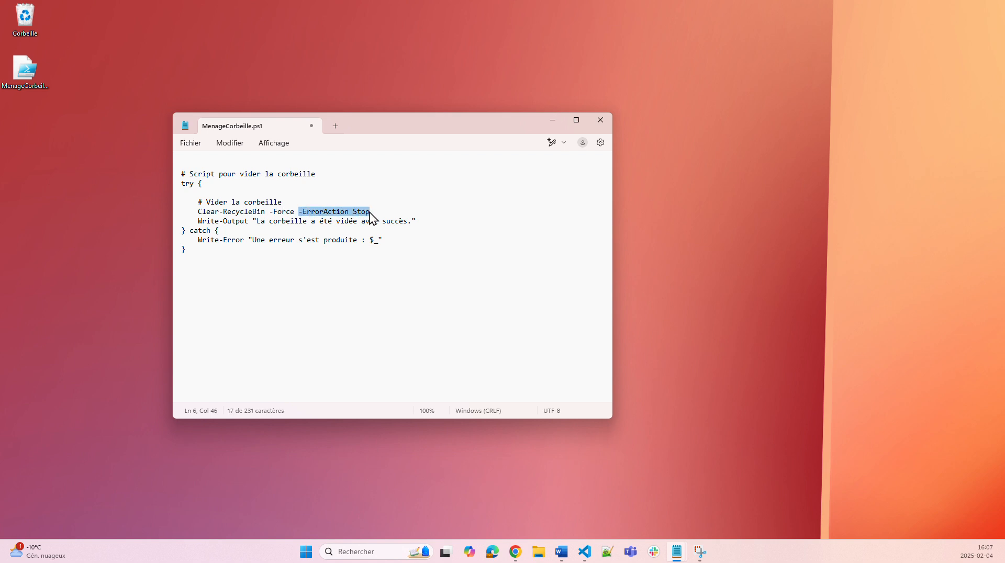
click(315, 214)
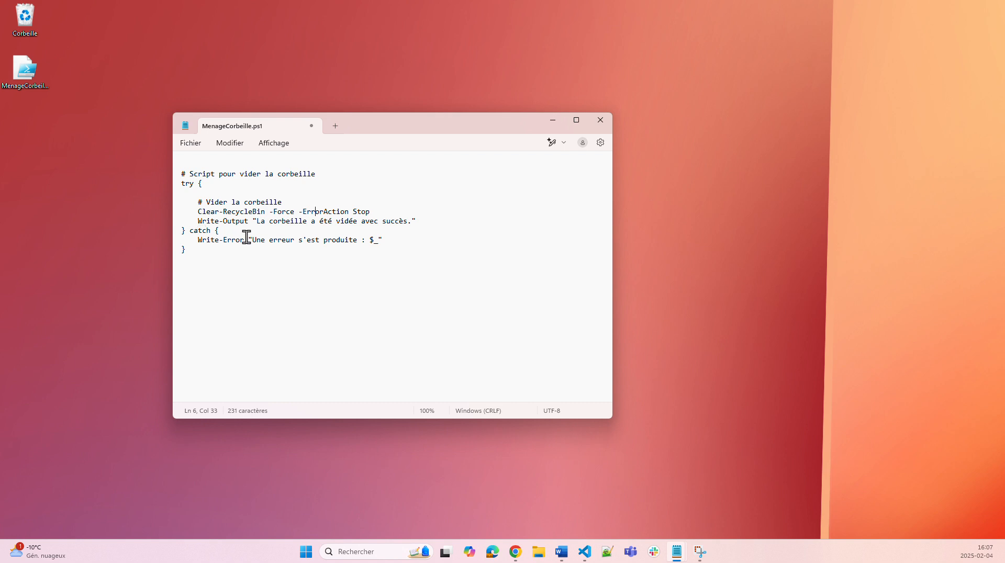
drag(253, 240, 375, 241)
click(371, 241)
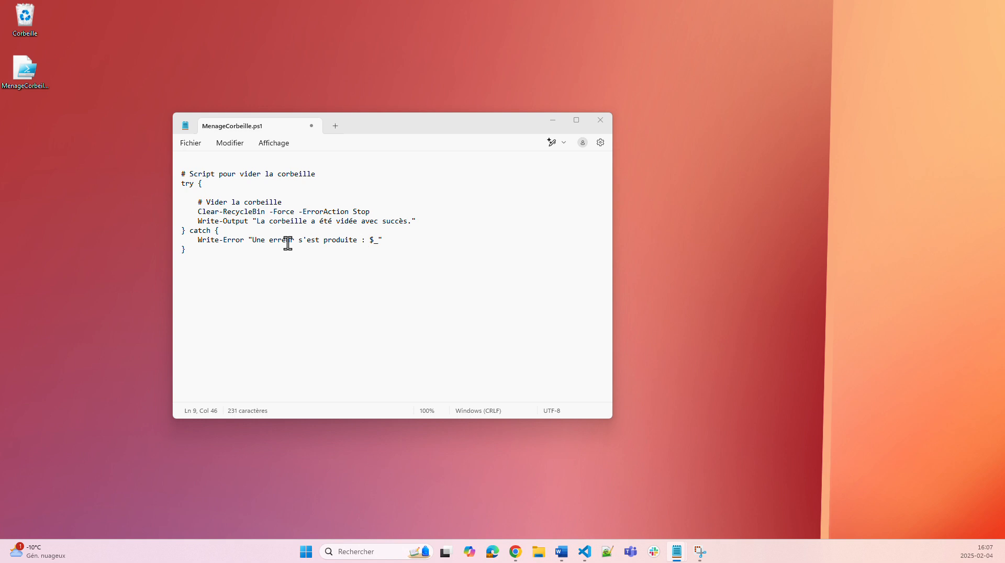
Step: Insert a commented check above the script that, without Administrator rights, writes the "Ce script nécessite des droits Administrateur" message in red and exits
click(197, 163)
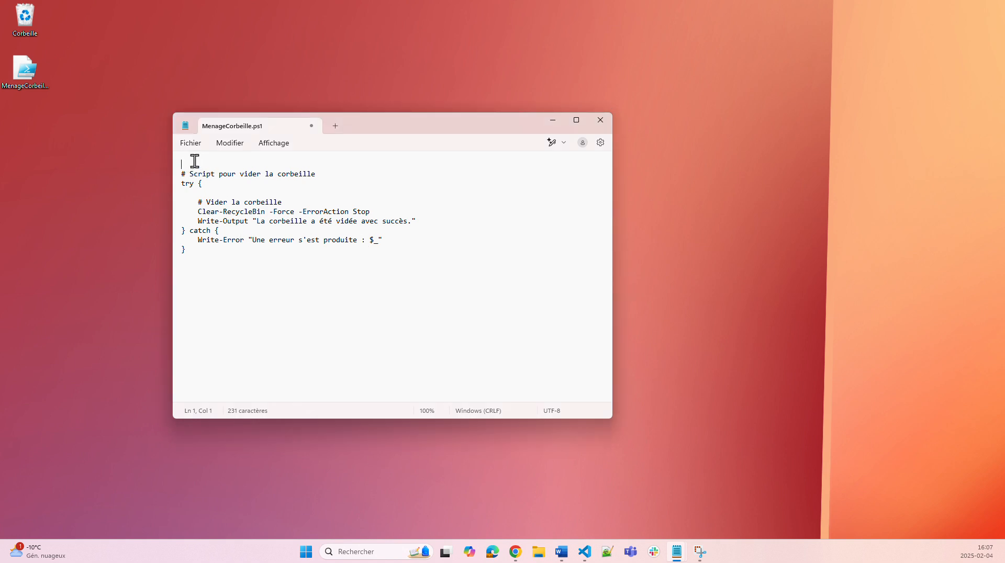
key(Return)
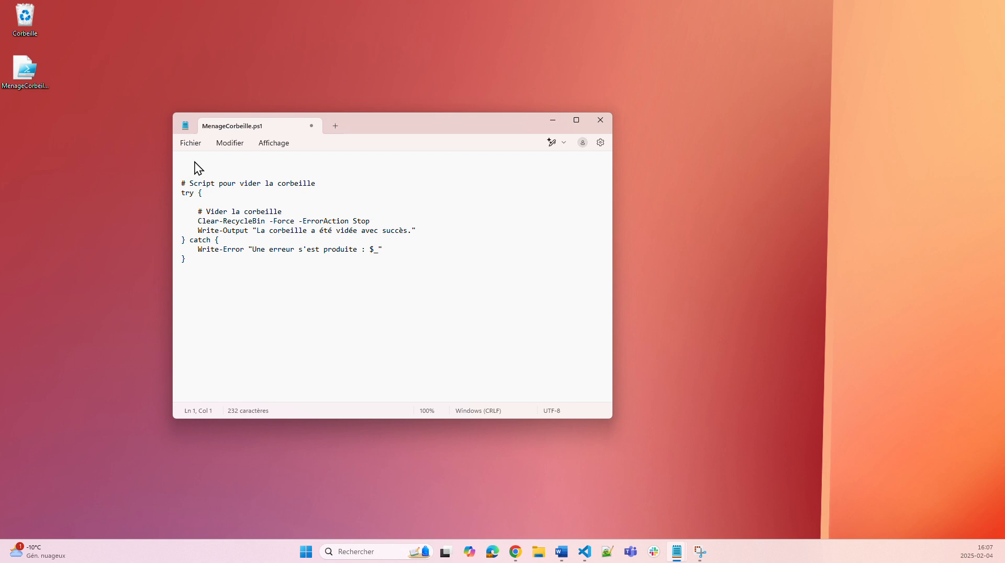
text(# On vérifie si l'utilisateur a les droits Administrateur if (-not ([Security.Principal.WindowsPrincipal] [Security.Principal.WindowsIdentity]::GetCurrent()).IsInRole([Security.Principal.WindowsBuiltInRole] "Administrator")) {     Write-Host "Ce script nécessite des droits Administrateur. Veuillez exécuter PowerShell en tant qu'administrateur." -ForegroundColor Red exit })
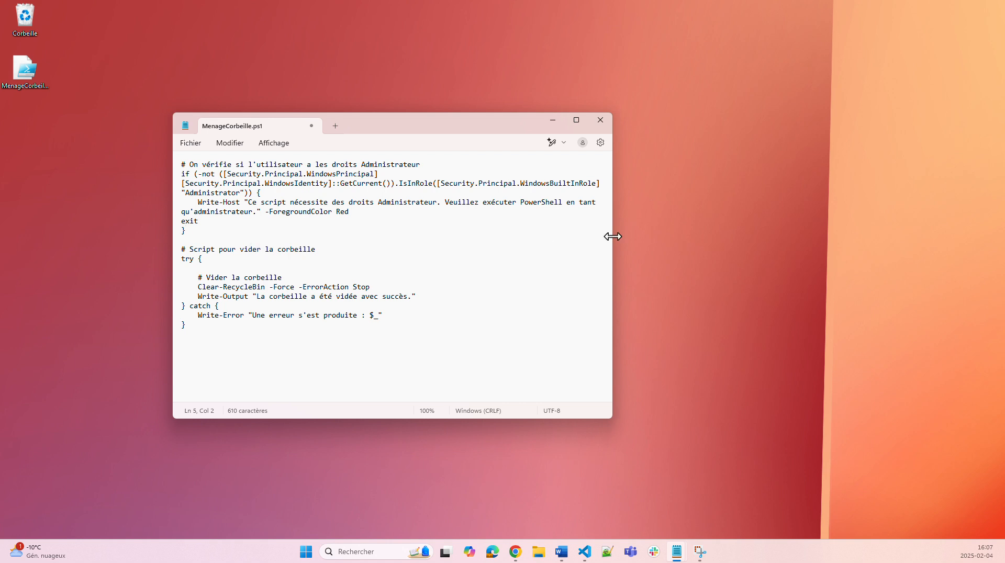
drag(613, 236, 786, 218)
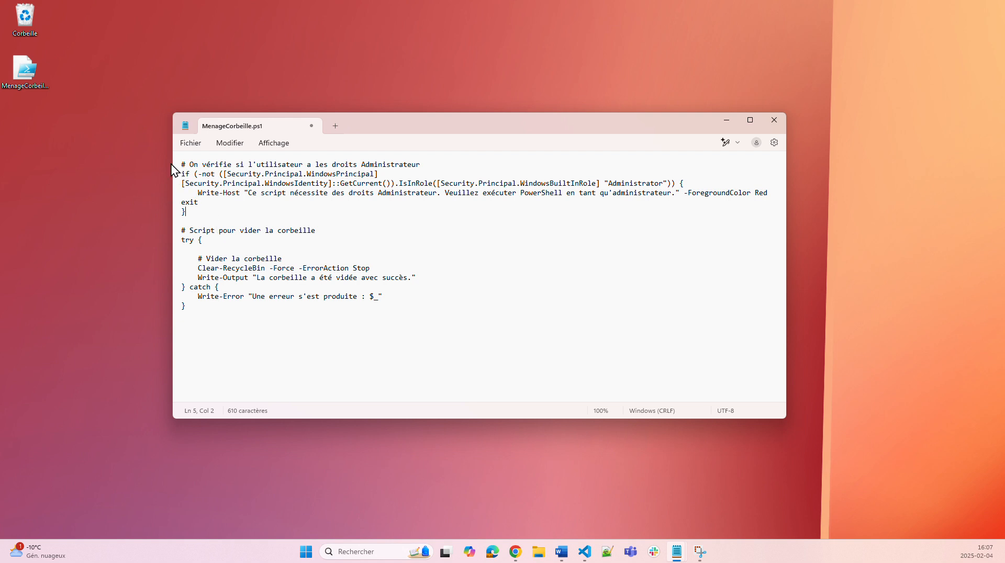
Step: Examine the administrator check: the current-identity condition, the IsInRole call, the Write-Host message and the exit line
drag(183, 175, 211, 175)
drag(220, 175, 396, 188)
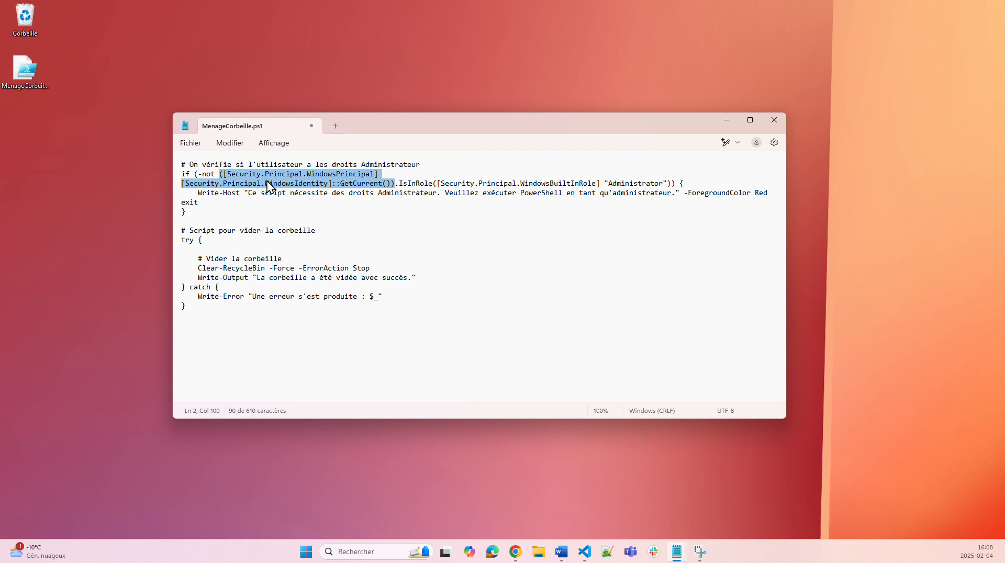
drag(399, 185, 662, 185)
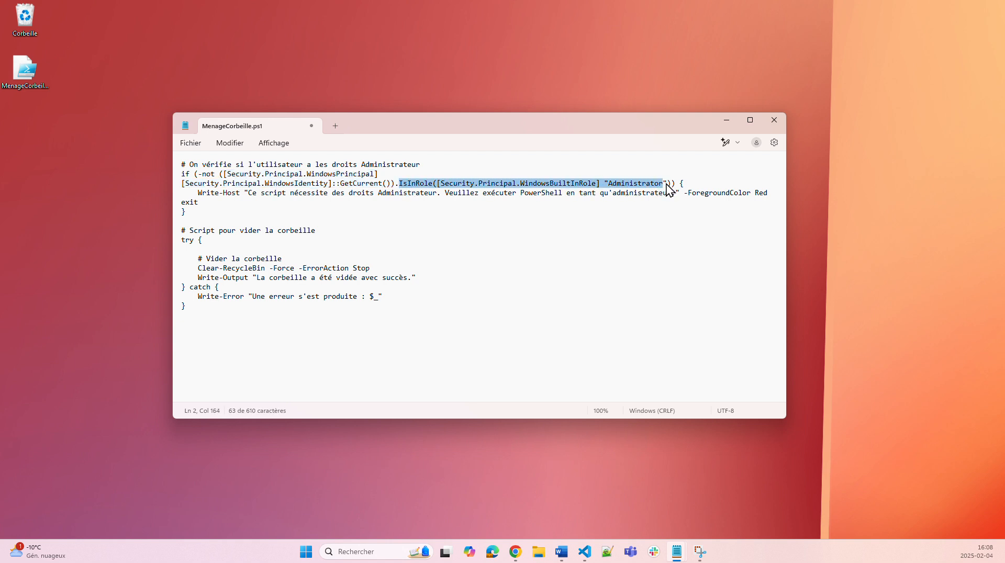
click(609, 185)
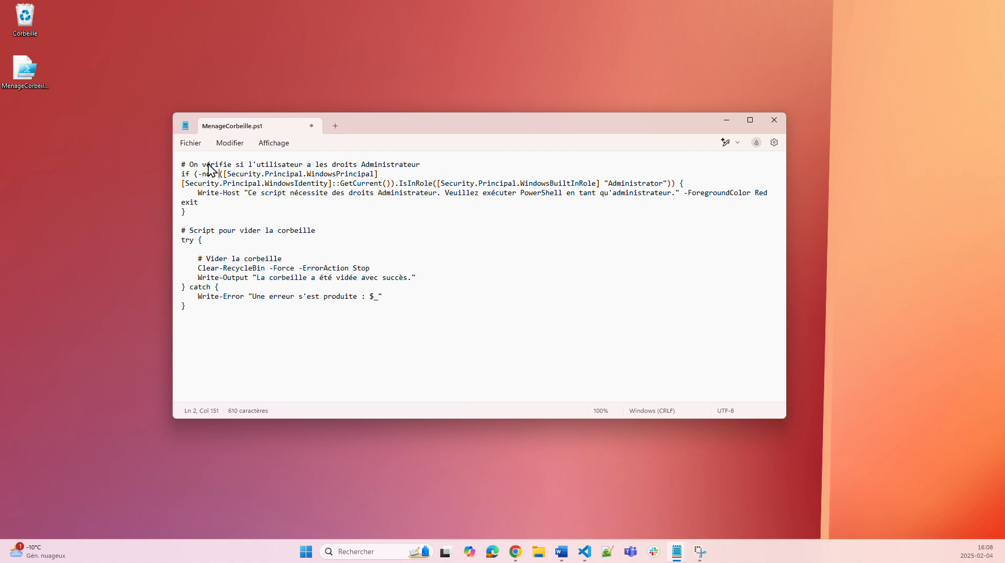
drag(219, 174, 665, 187)
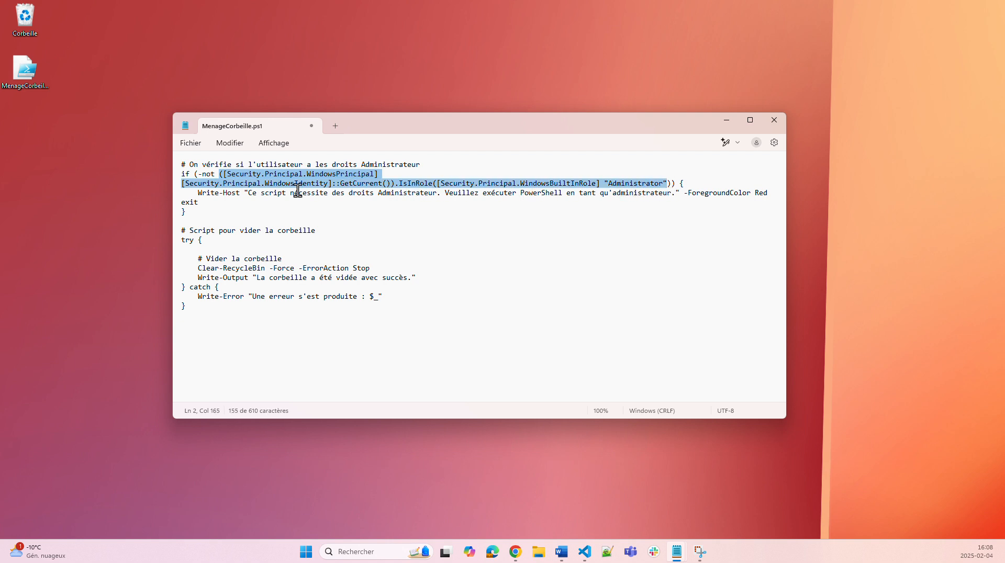
drag(244, 192, 680, 199)
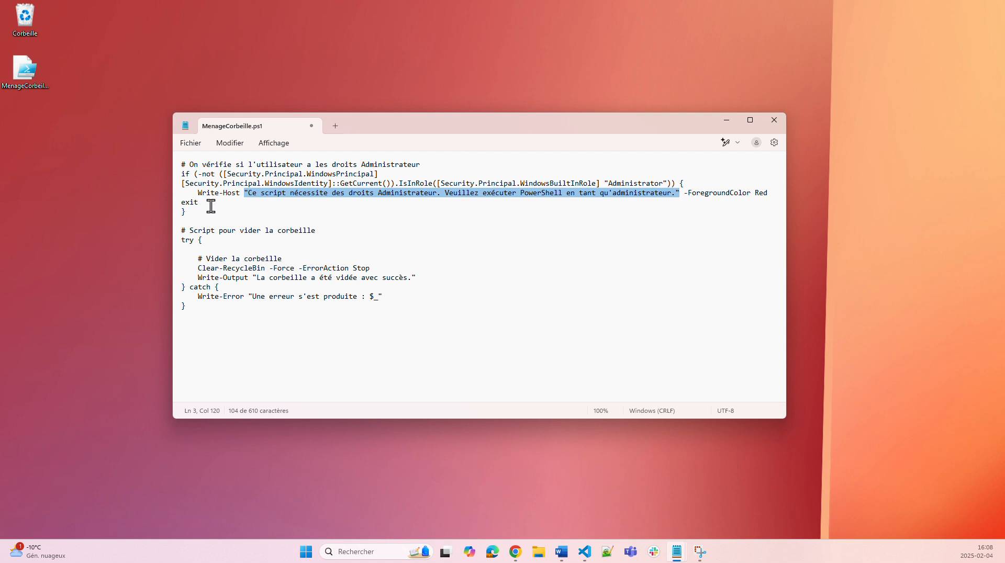
double_click(189, 204)
click(224, 204)
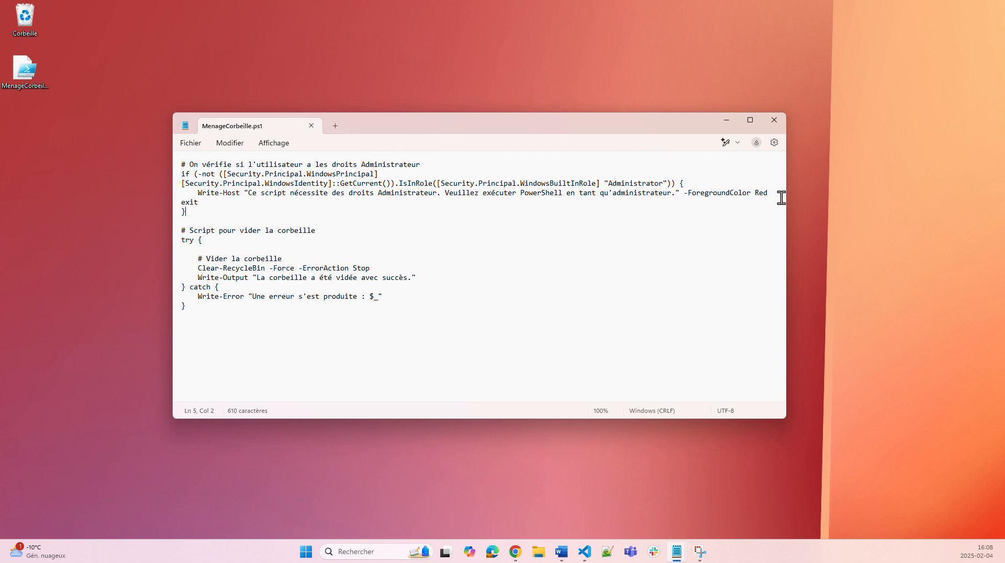
Step: Run MenageCorbeille.ps1 from the desktop with PowerShell, without administrator rights
click(442, 16)
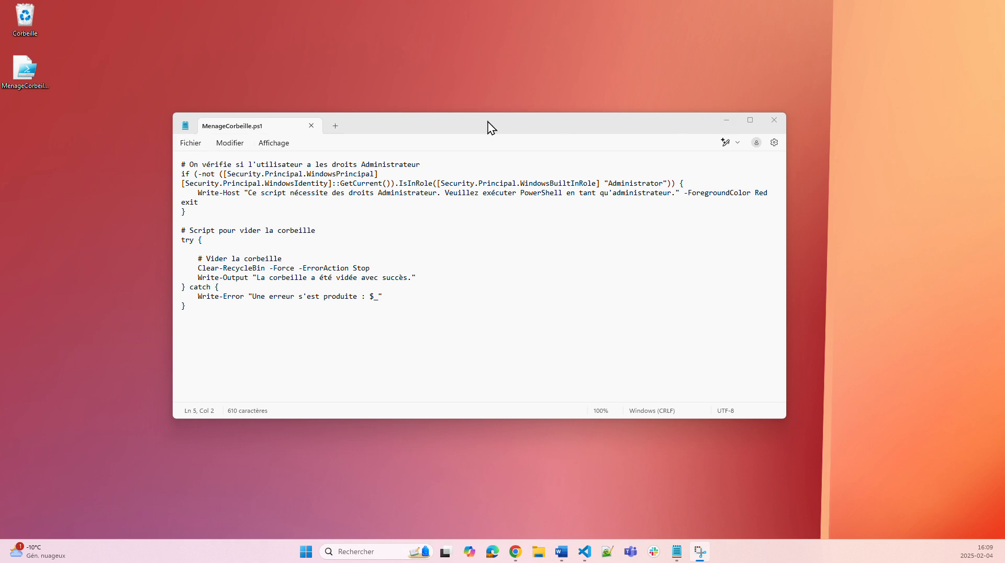
right_click(10, 75)
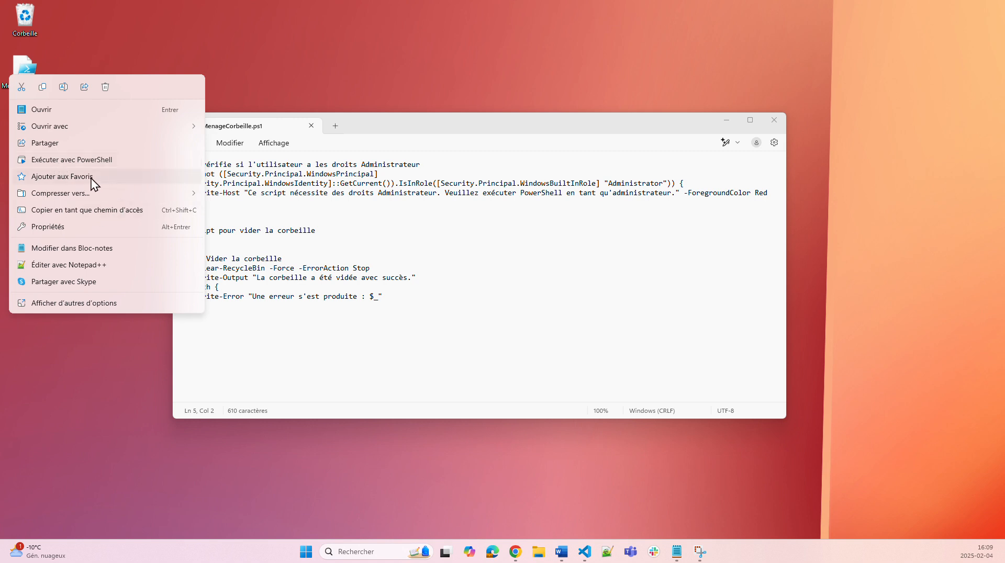
click(77, 160)
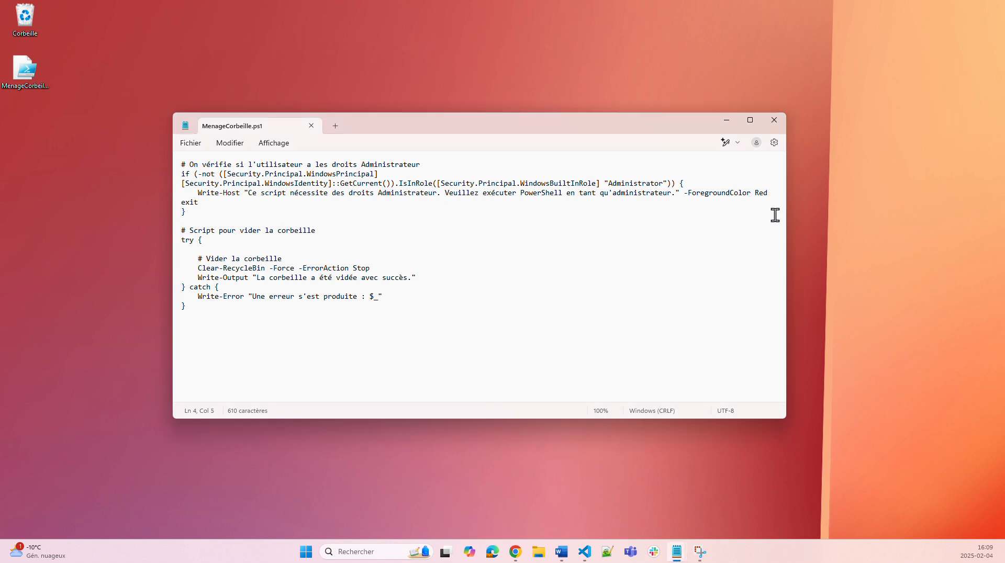
Step: Add a "pause" line just before "exit" in the administrator check and save the script
key(Left)
key(Left)
key(Left)
key(Return)
key(Up)
text(paU)
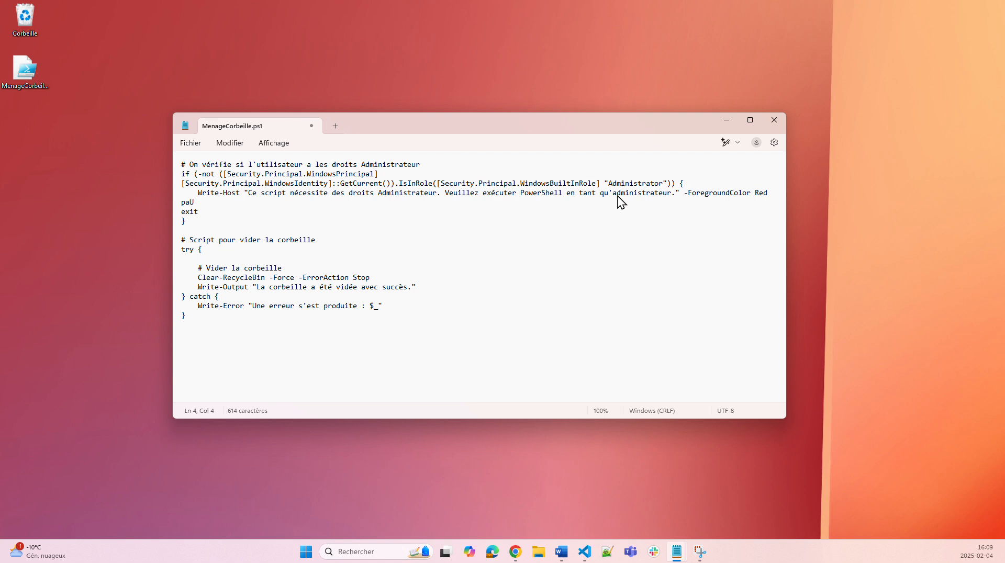
key(BackSpace)
text(use)
key(ctrl+s)
Step: Run the MenageCorbeille.ps1 file with PowerShell again, read the console message and continue past the pause
click(18, 78)
right_click(18, 77)
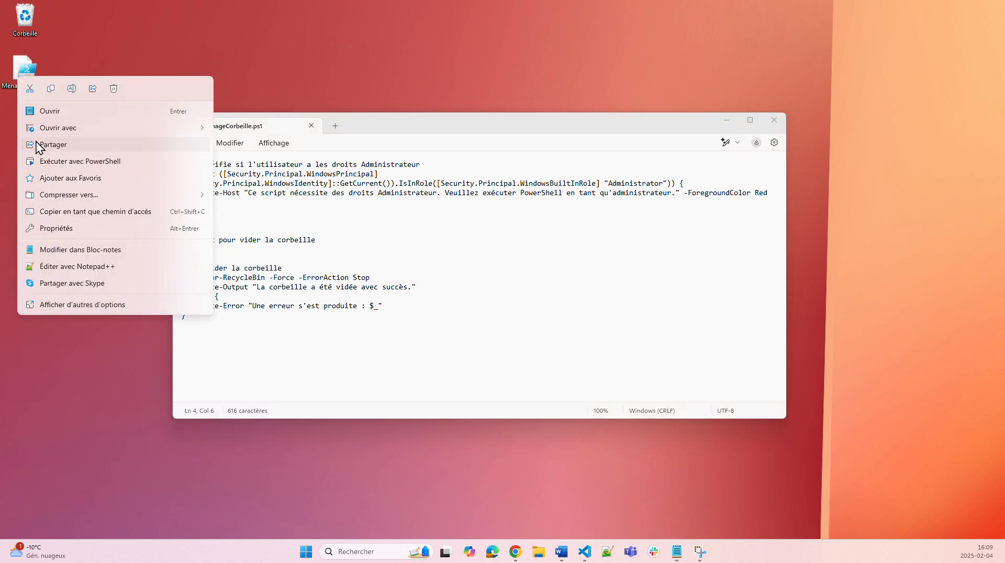
click(53, 162)
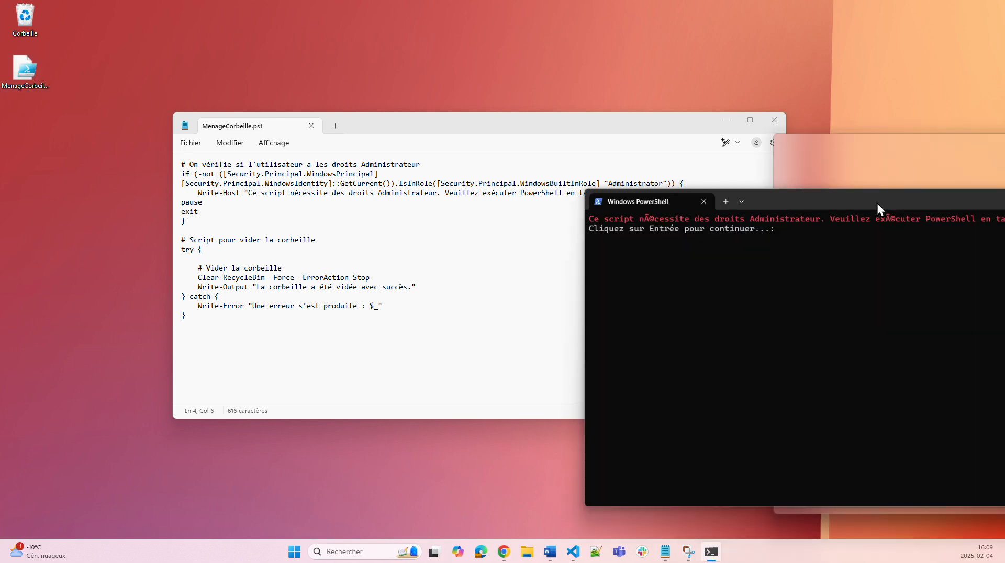
drag(876, 201, 514, 245)
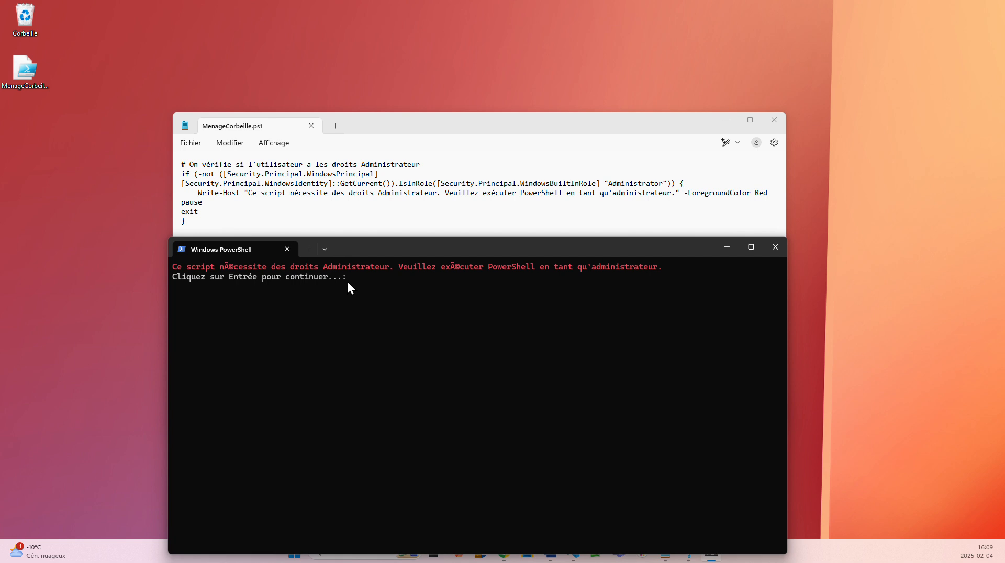
drag(415, 248, 402, 264)
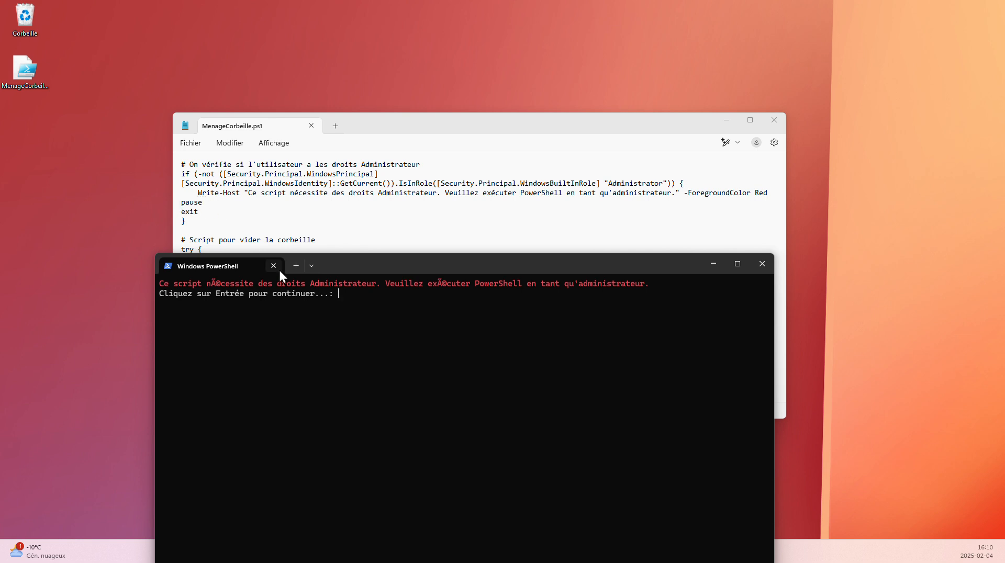
key(Return)
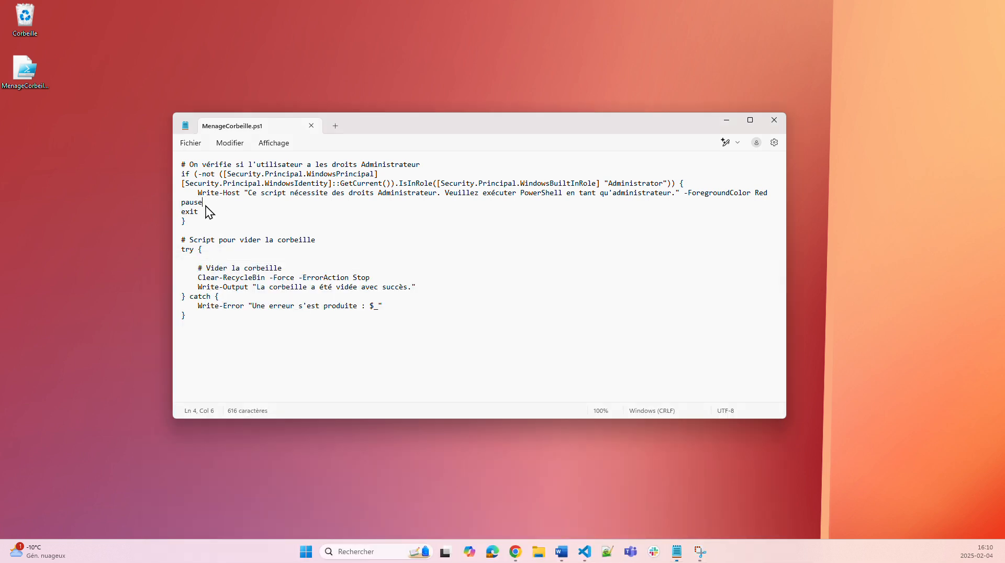
Step: Remove the "pause" line above "exit" from the script
drag(202, 203, 185, 205)
key(BackSpace)
key(BackSpace)
key(BackSpace)
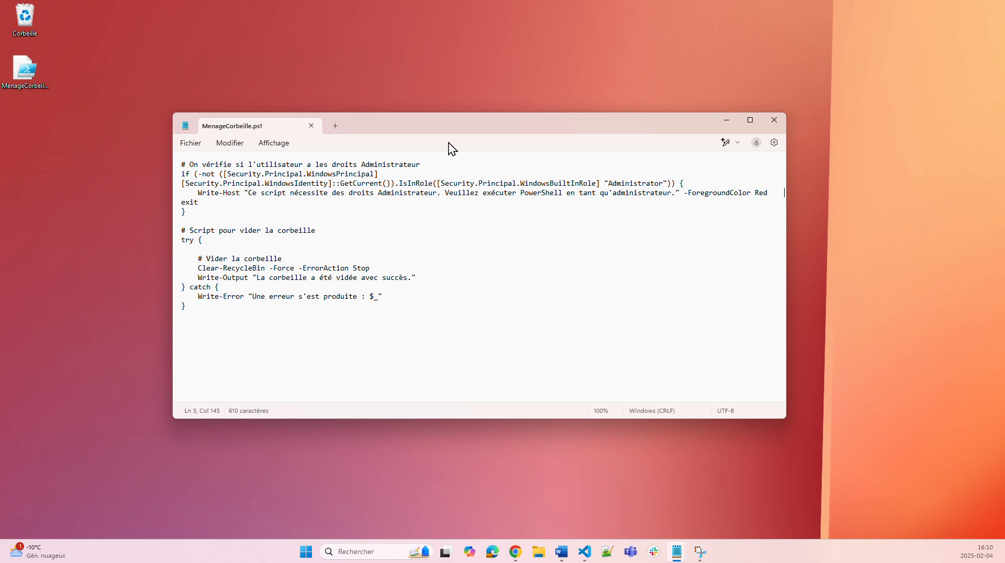
click(24, 74)
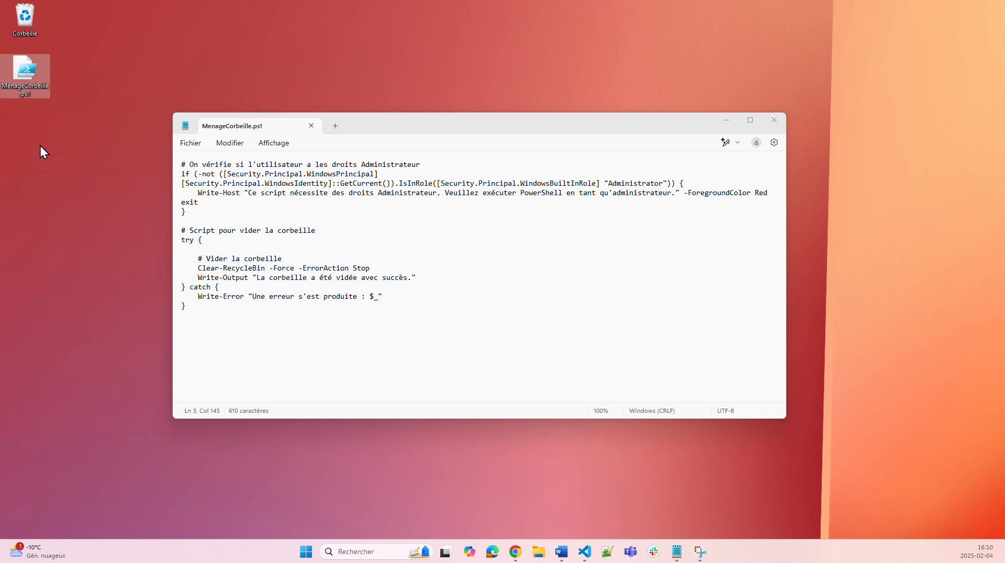
right_click(24, 76)
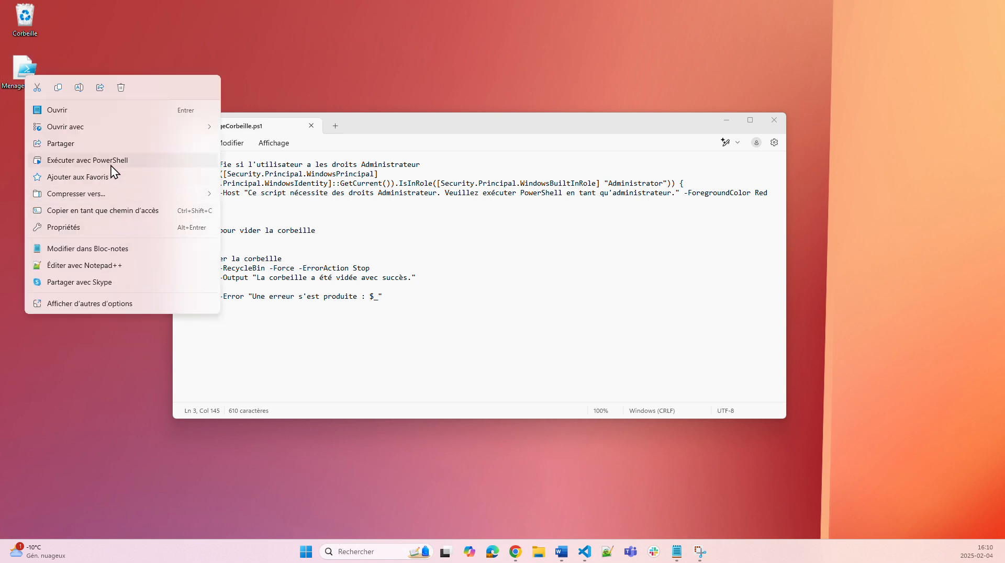
click(255, 482)
Step: Search Windows for "pow", open Windows PowerShell as administrator and move its window clear of the script
click(366, 553)
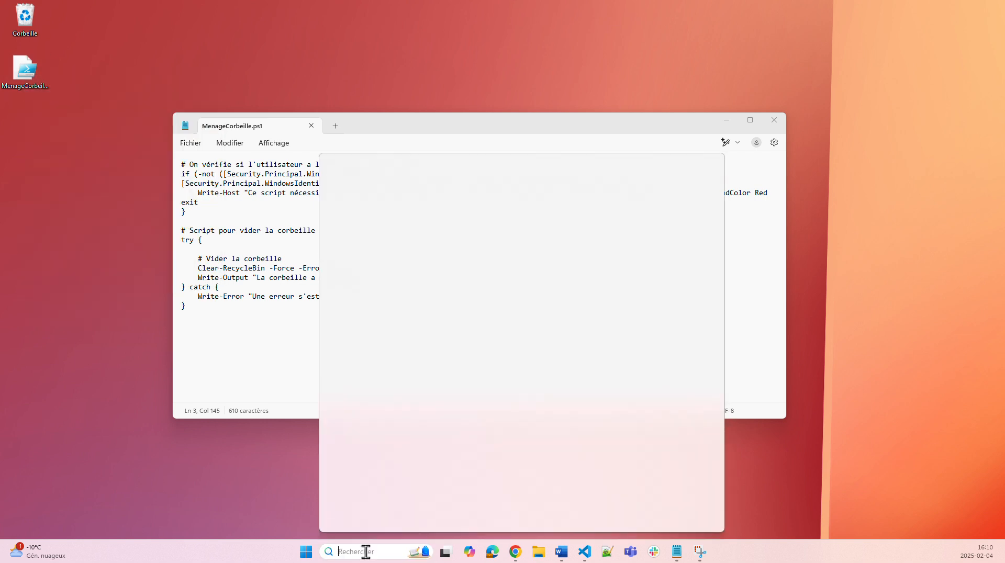
text(pow)
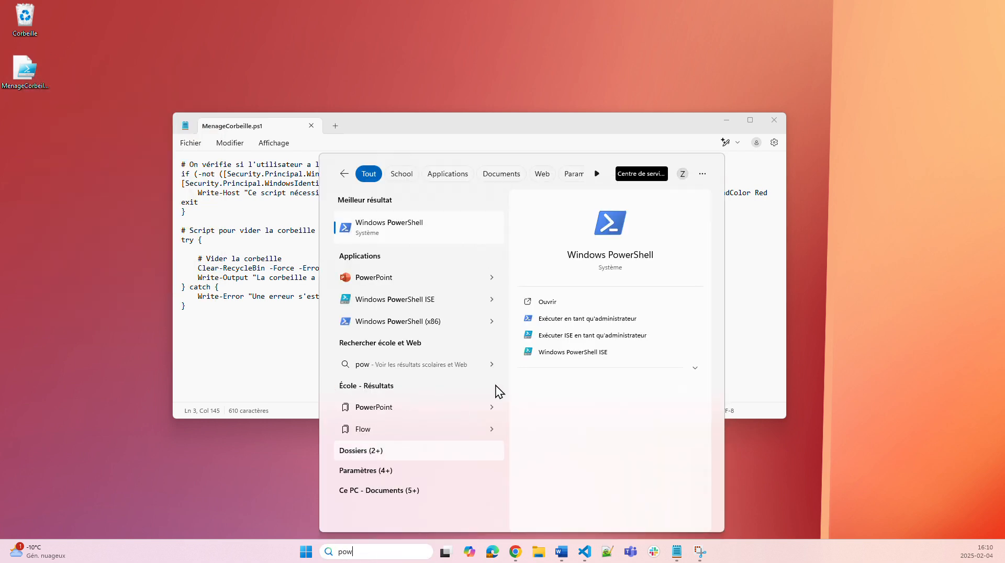
click(588, 320)
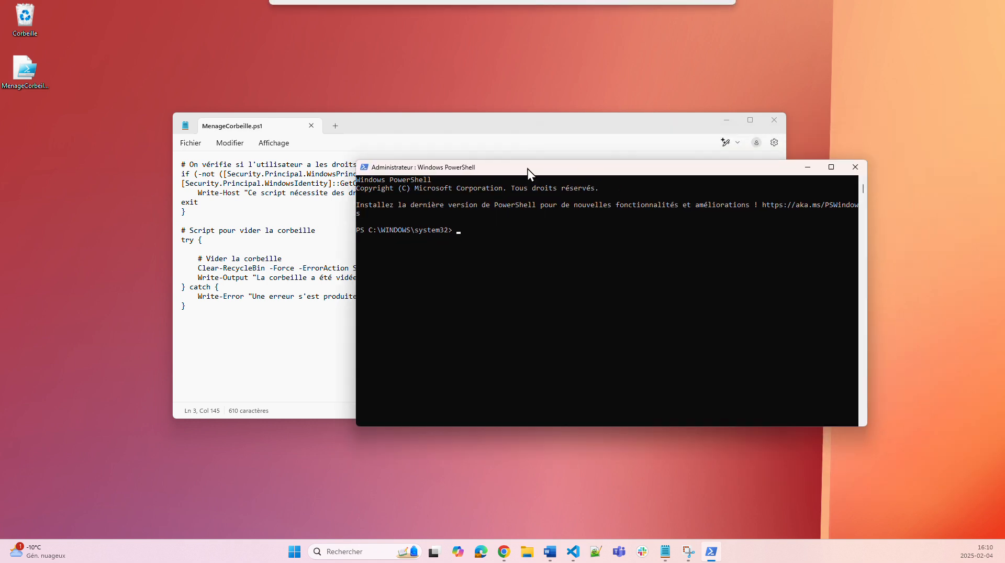
drag(528, 168, 594, 236)
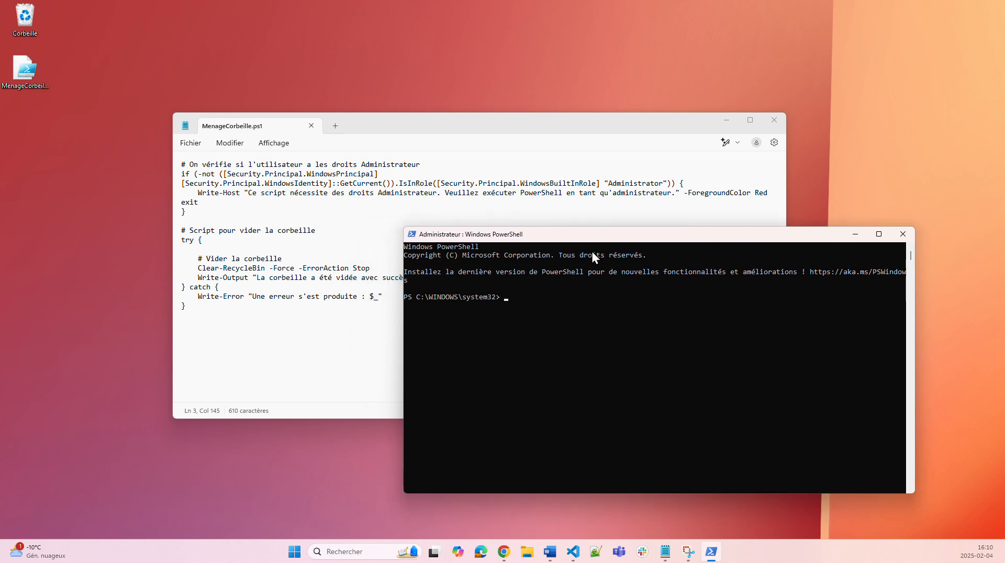
Step: Copy the folder location from the properties of MenageCorbeille.ps1 and paste it at the administrator PowerShell prompt
right_click(29, 71)
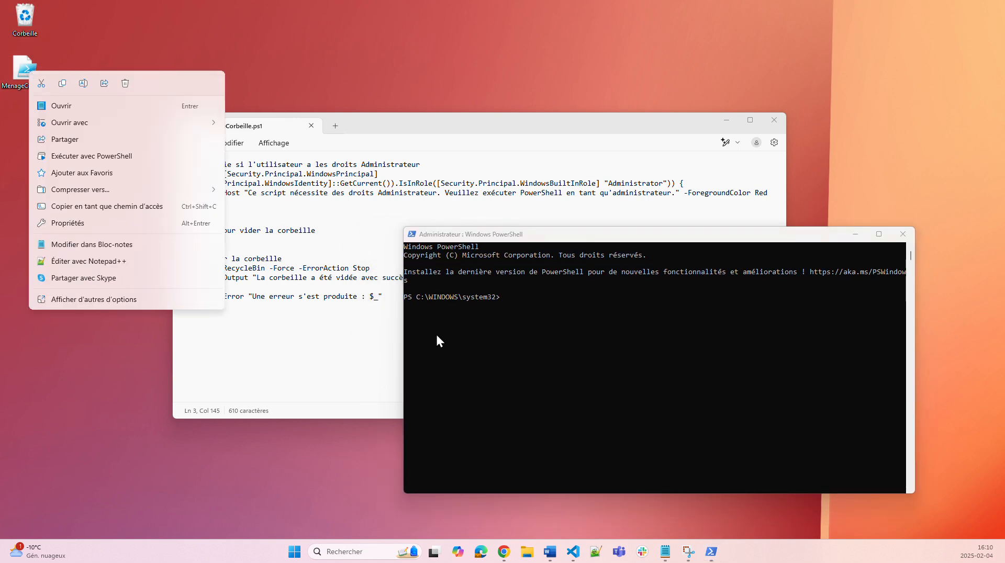
click(90, 300)
click(78, 319)
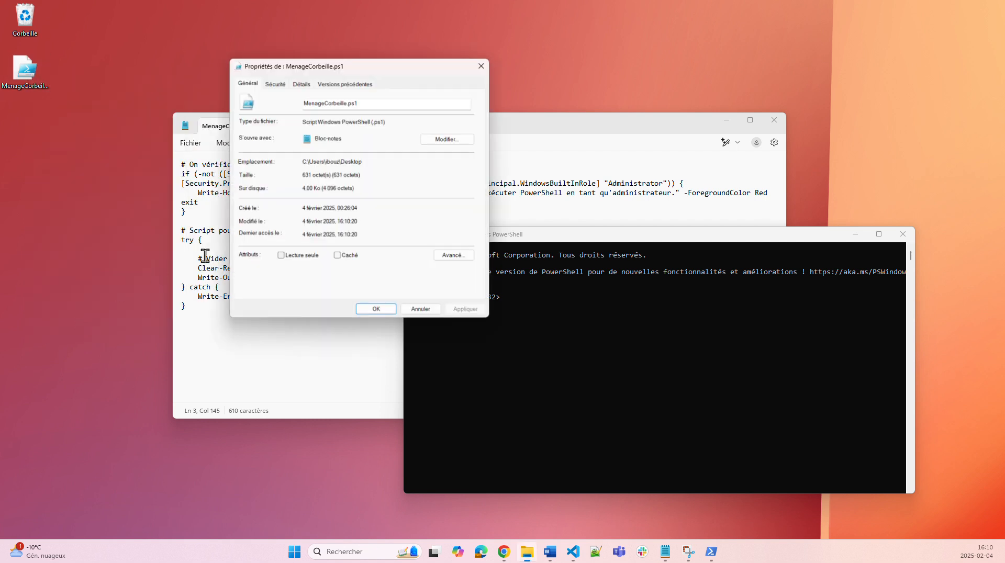
drag(363, 162, 292, 162)
key(ctrl+c)
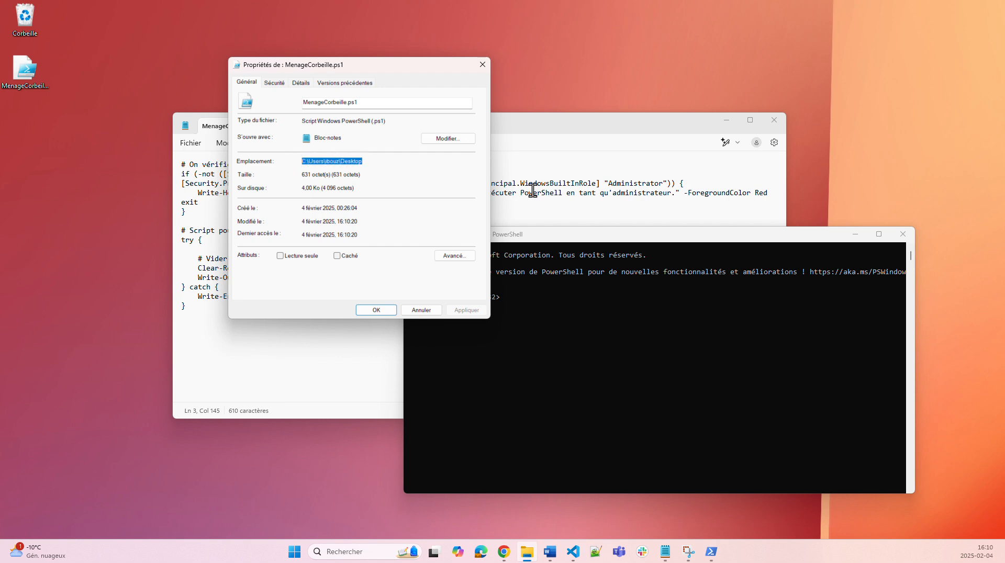
click(536, 295)
right_click(536, 300)
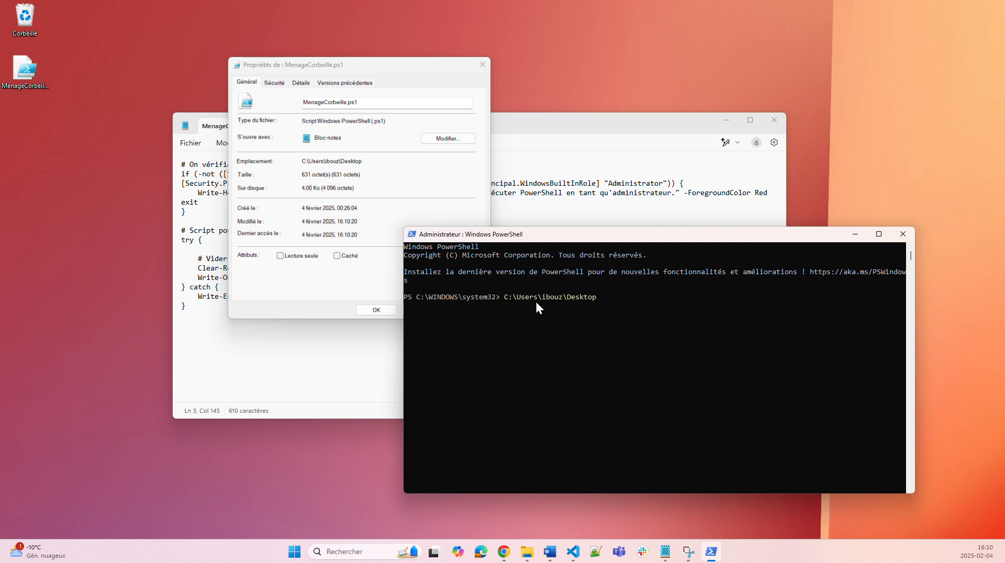
Step: Complete the path at the PowerShell prompt with a backslash and the file name MenageCorbeille.ps1 copied from its properties
click(376, 118)
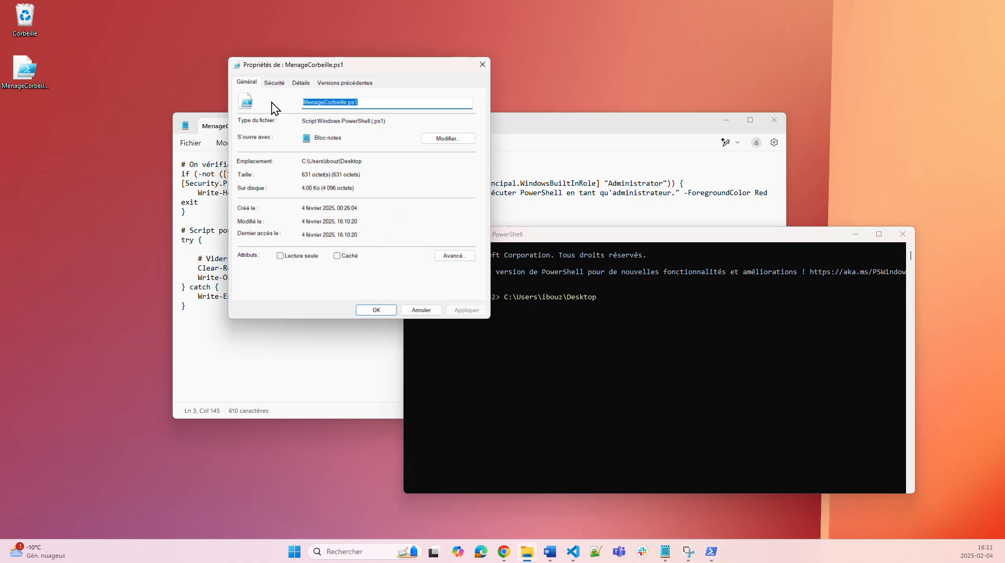
click(632, 304)
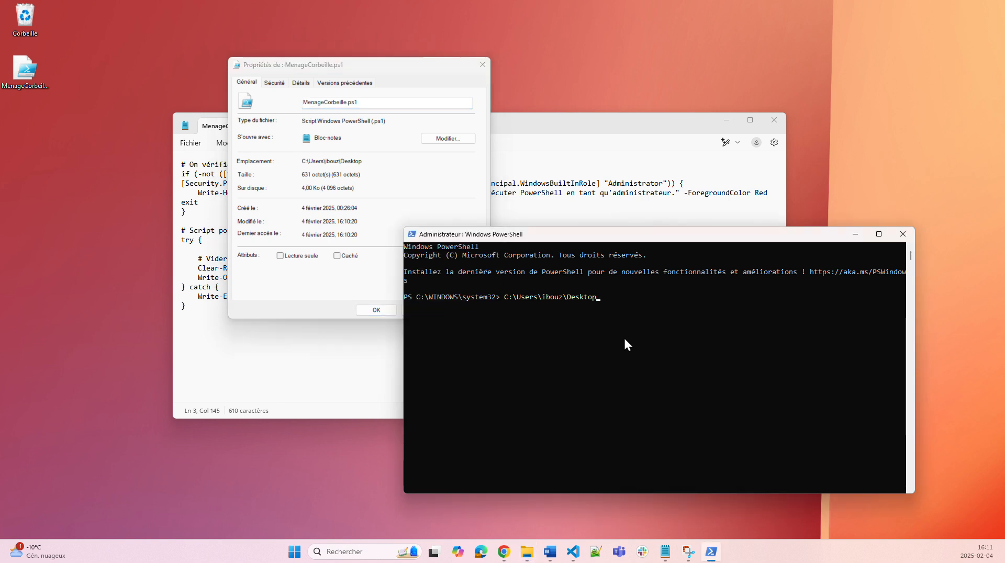
text(\)
right_click(613, 357)
click(652, 322)
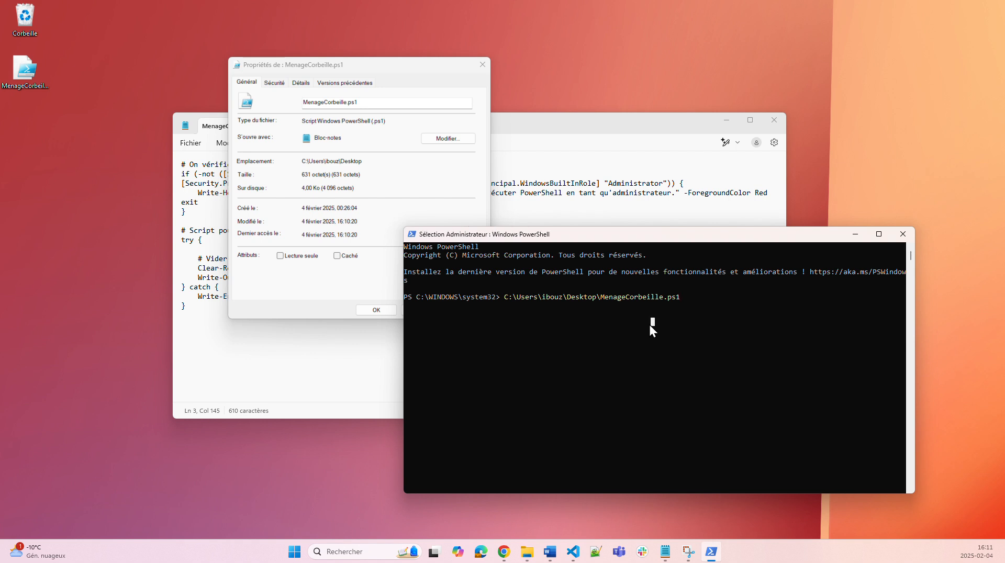
Step: Run the MenageCorbeille.ps1 script from the administrator PowerShell prompt
key(Return)
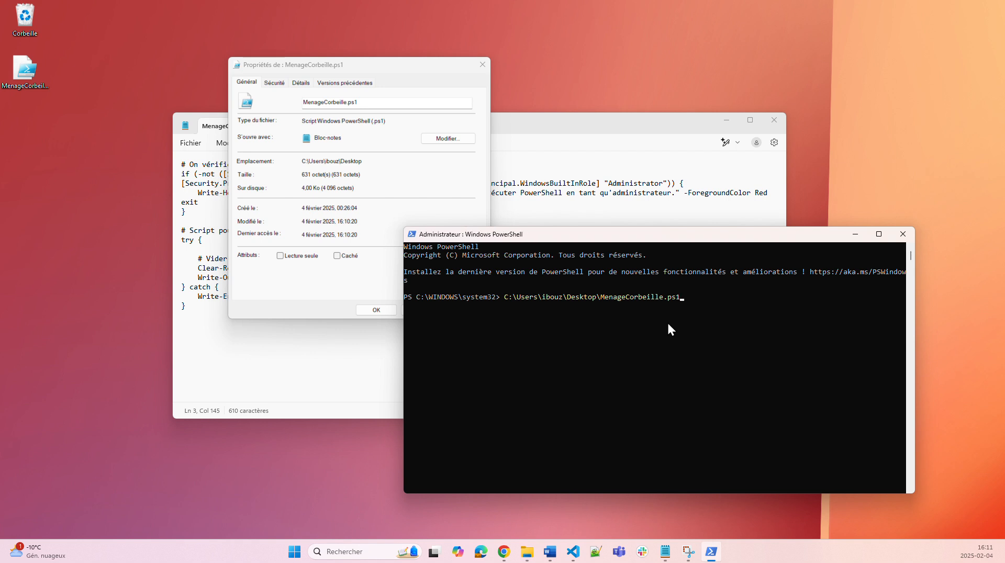
click(669, 327)
key(Return)
click(640, 363)
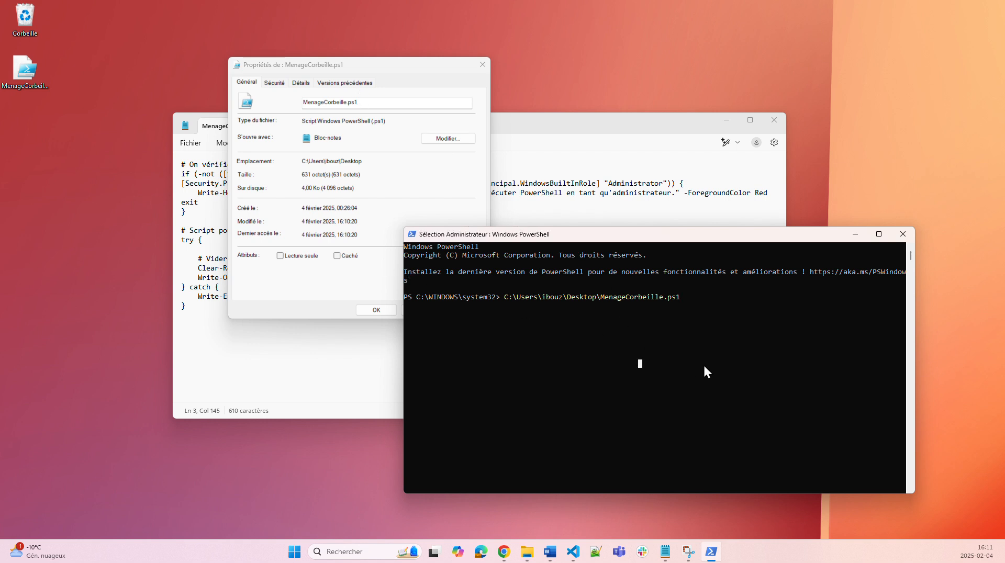
click(694, 296)
key(Escape)
key(Return)
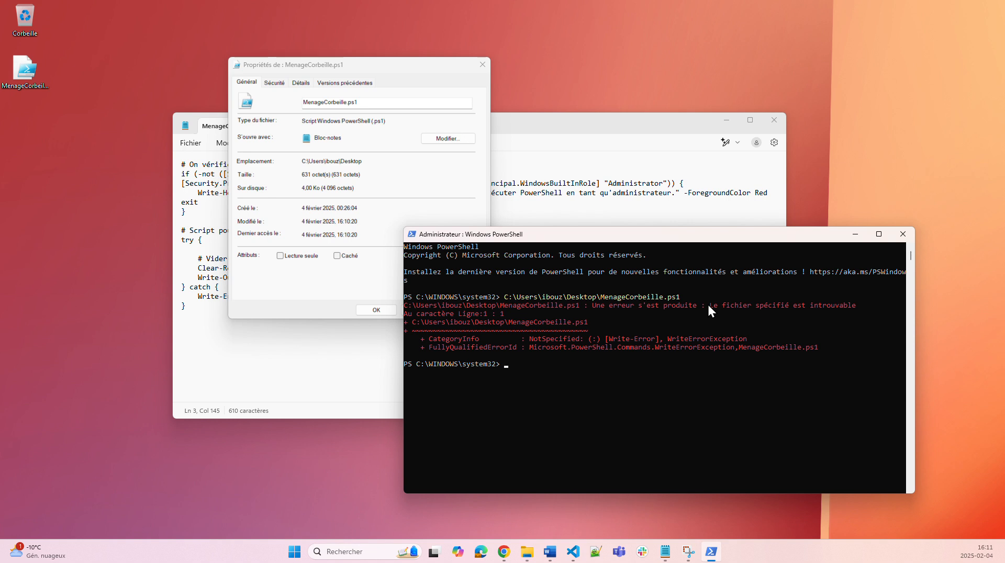
Step: Recall the previous command to run MenageCorbeille.ps1 again, then close PowerShell and the file's properties
key(Up)
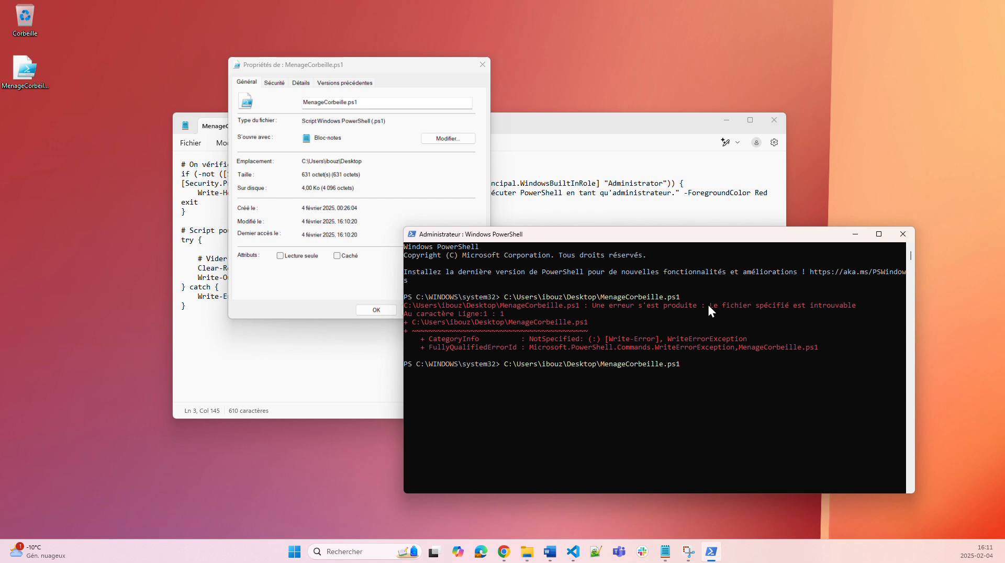
key(Return)
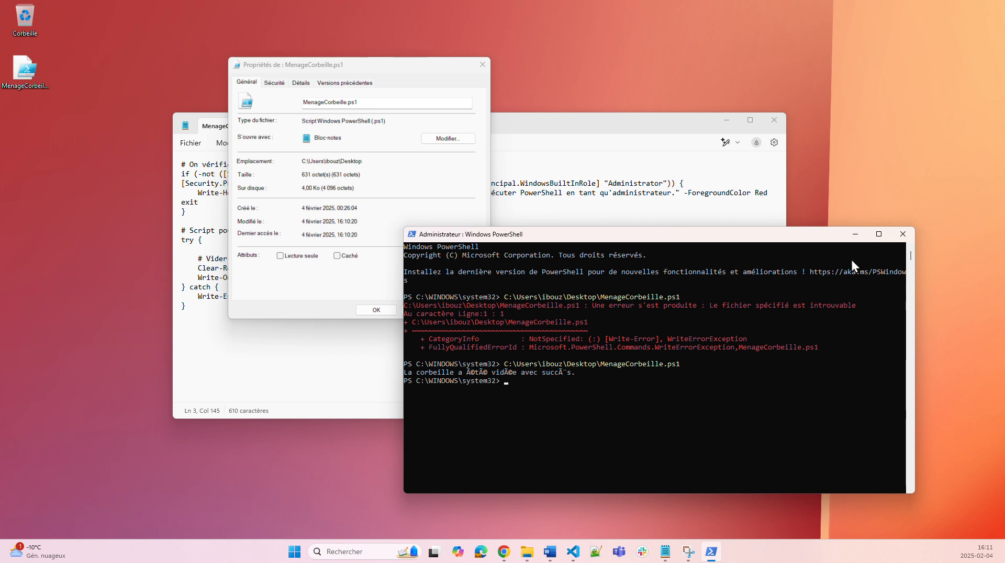
click(901, 236)
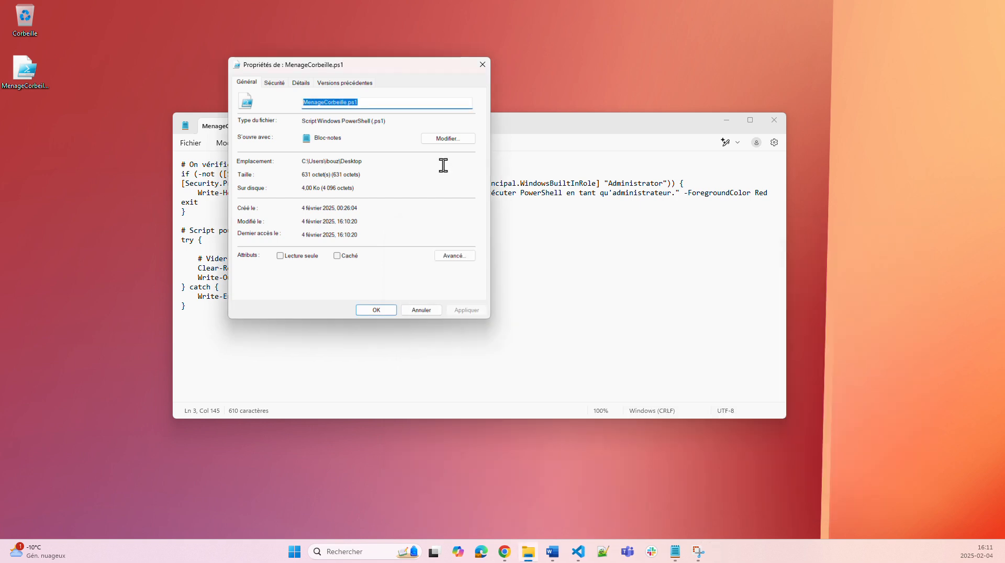
click(375, 314)
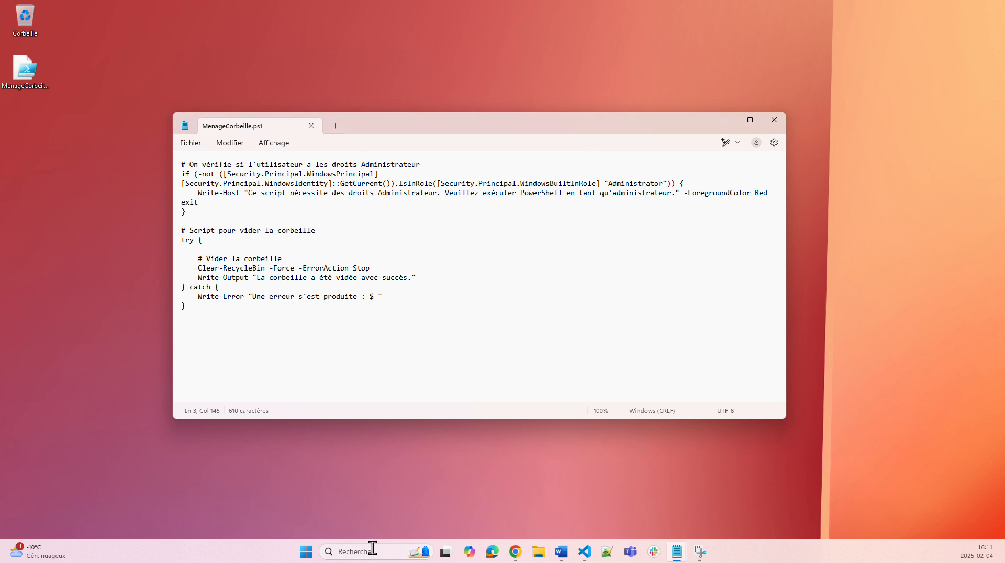
Step: Search Windows for "plan" and open the Task Scheduler (Planificateur de tâches)
click(348, 557)
text(planm)
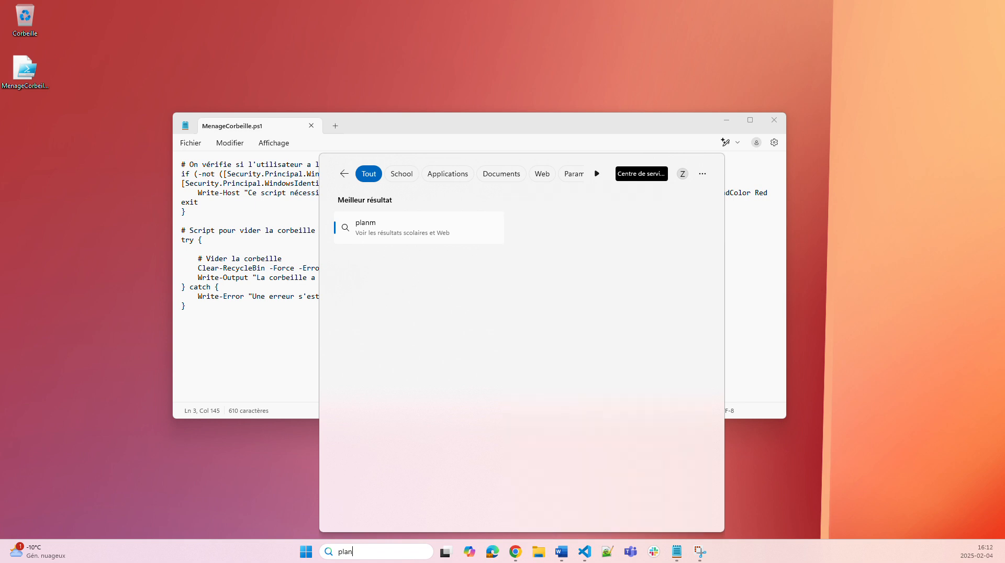
key(Return)
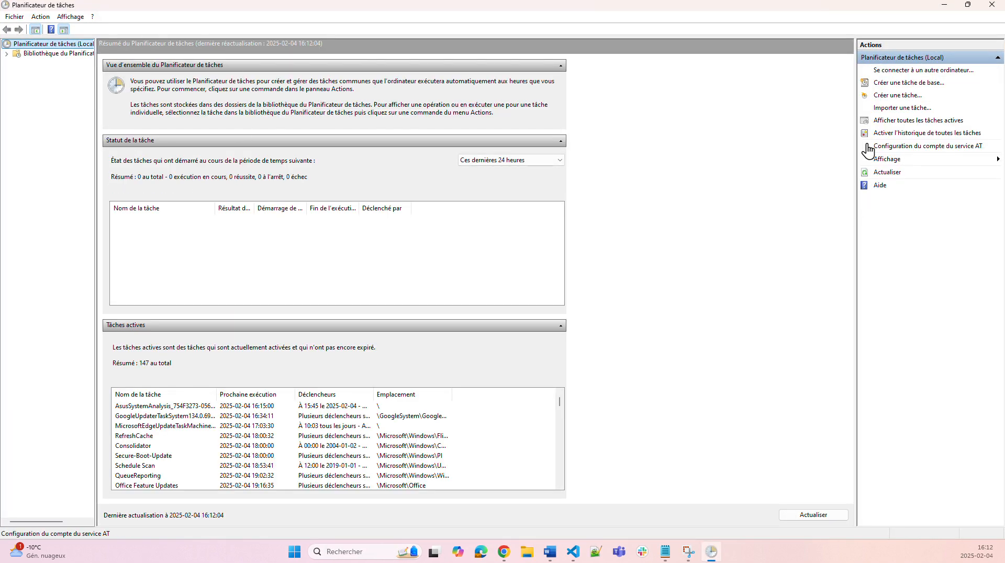
Step: Start a new task named NettoyageCorbeille that runs even when logged off, stores no password, uses highest privileges and is configured for Windows 10
click(886, 96)
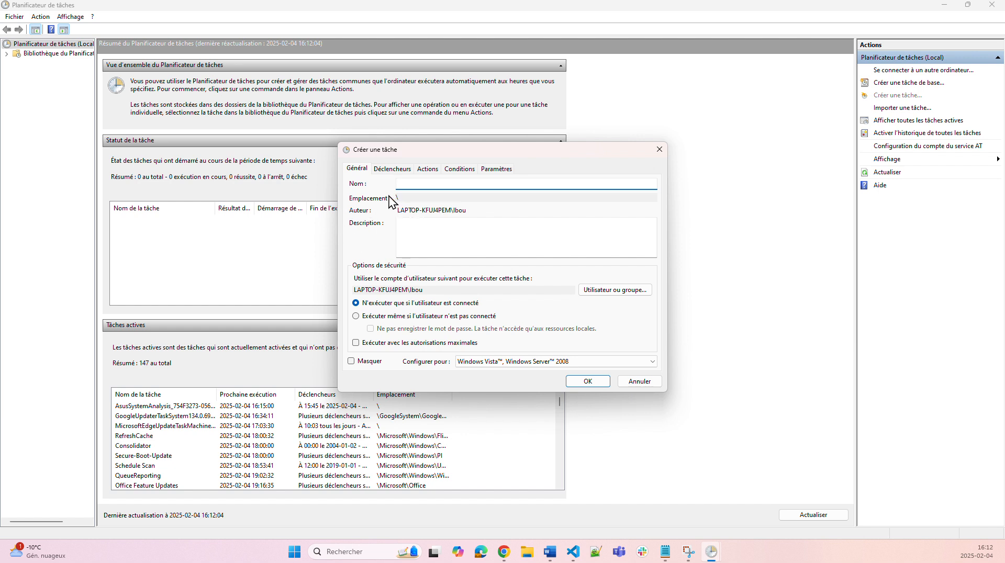
text(NettoyageCorbeille)
click(357, 316)
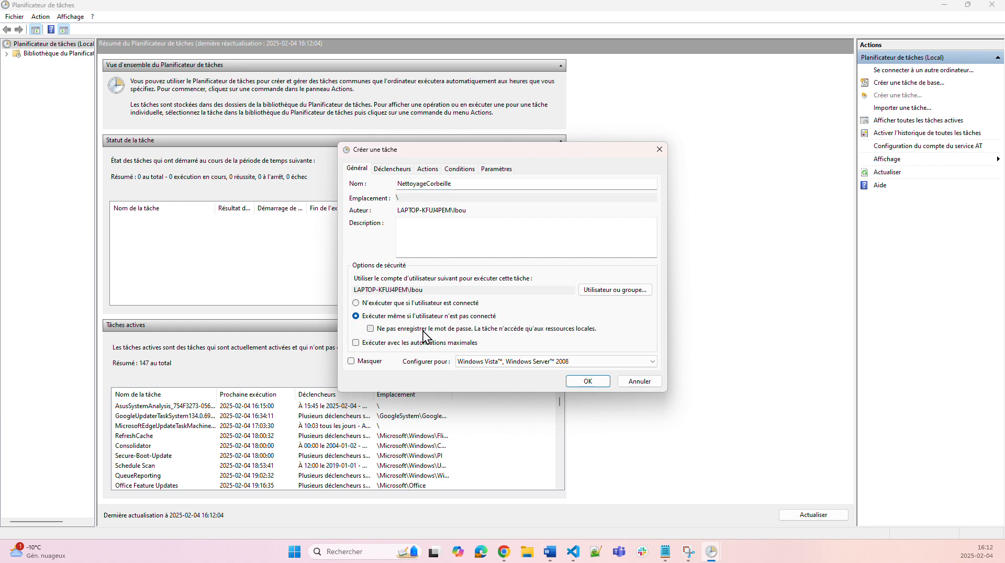
click(372, 329)
click(520, 363)
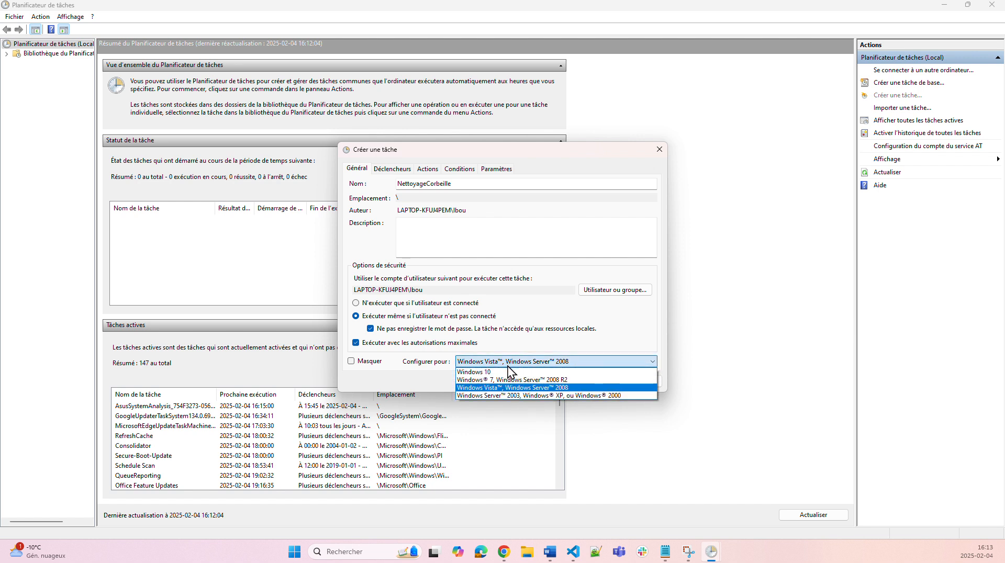
click(494, 374)
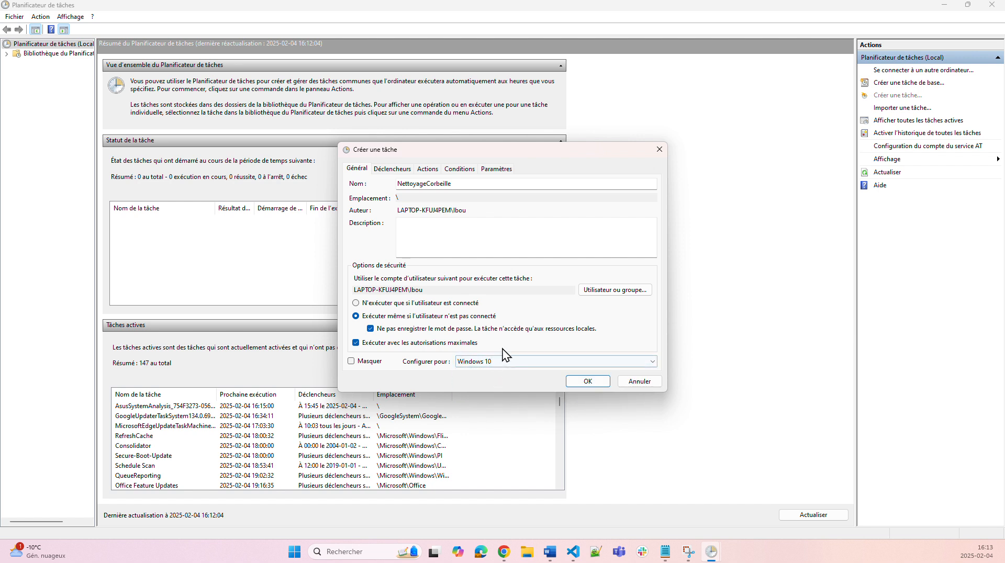
Step: Add a weekly trigger to the task for every Friday (vendredi) at 23:00:00, starting 2025-02-07
click(402, 174)
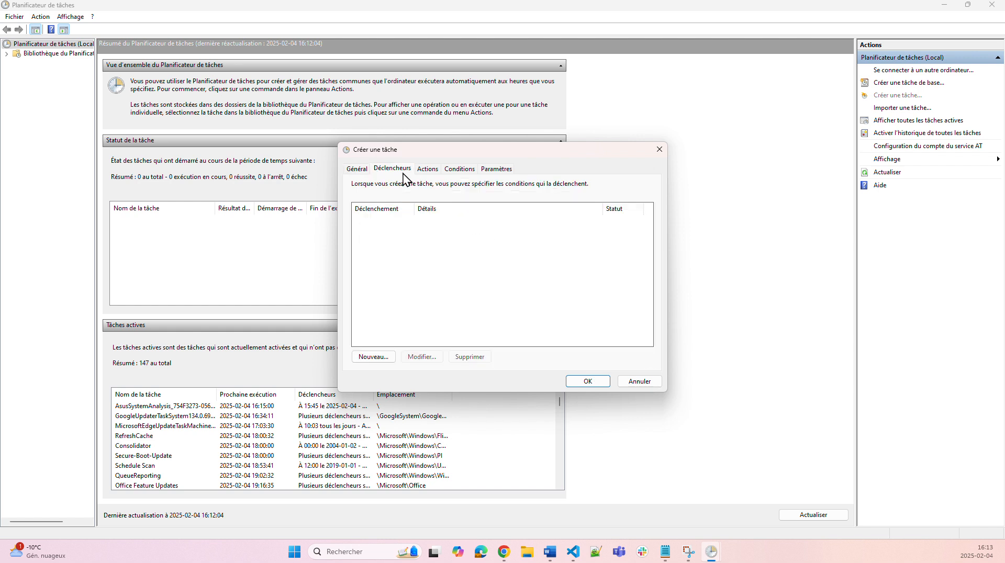
click(383, 359)
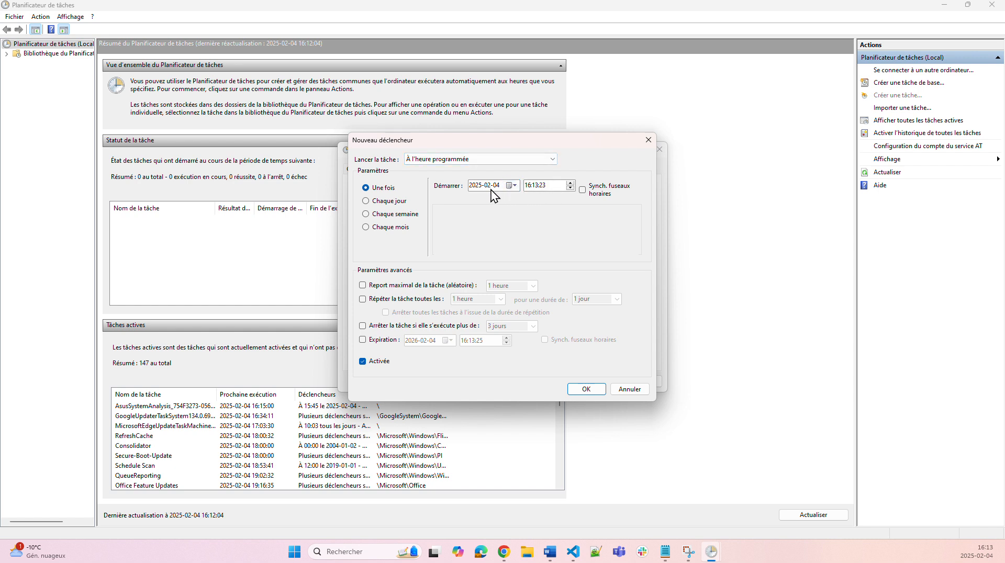
click(393, 220)
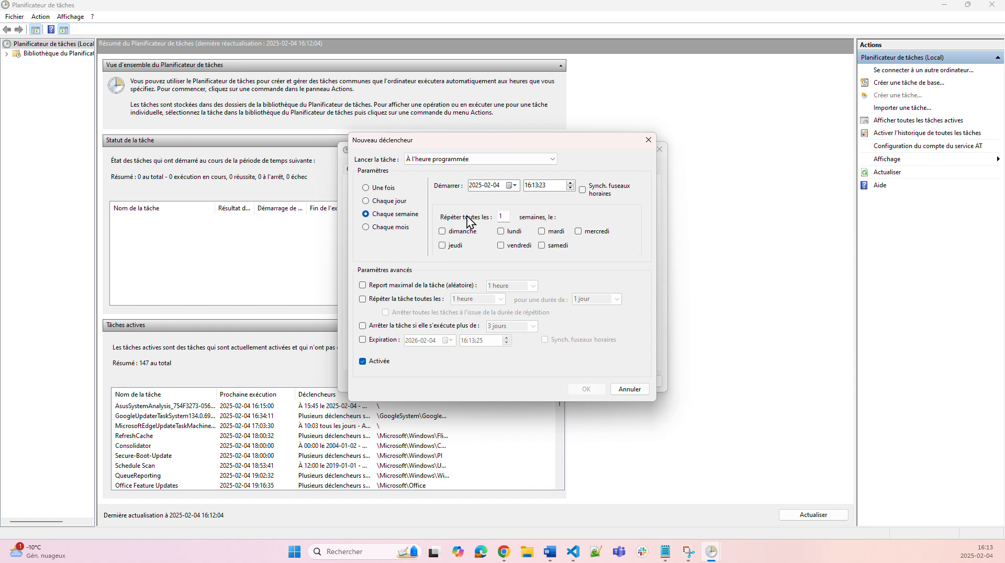
click(501, 245)
click(527, 186)
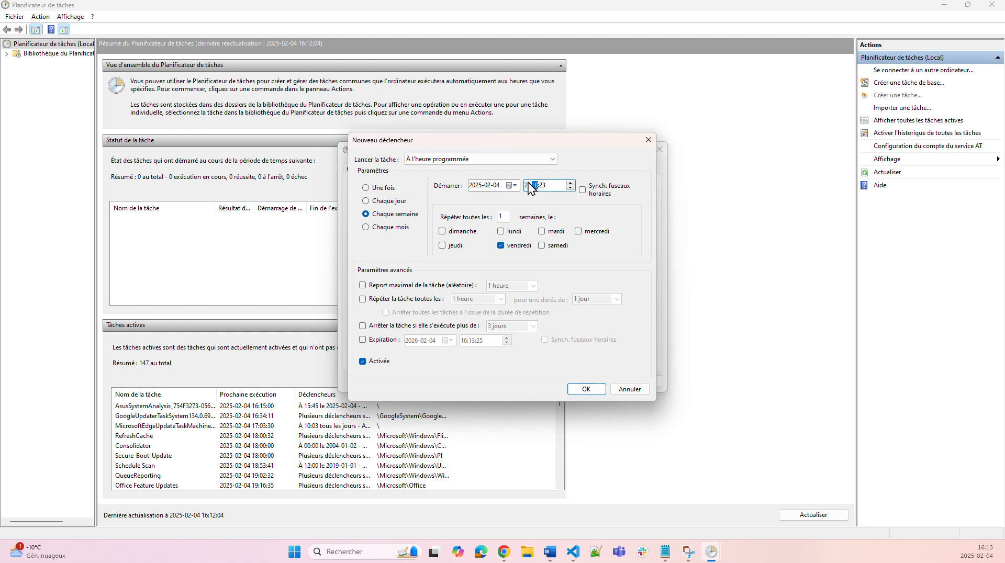
text(00)
click(512, 185)
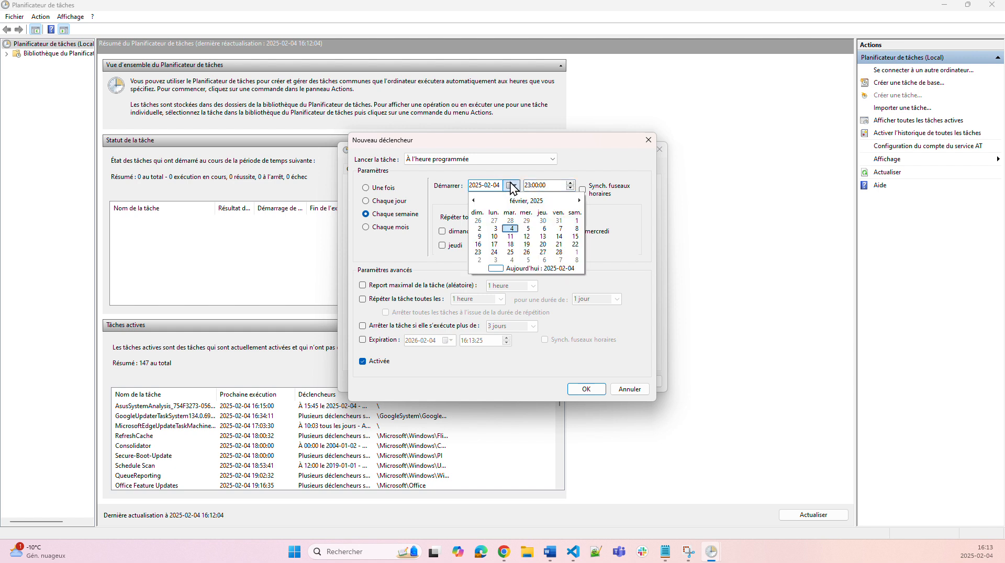
click(561, 231)
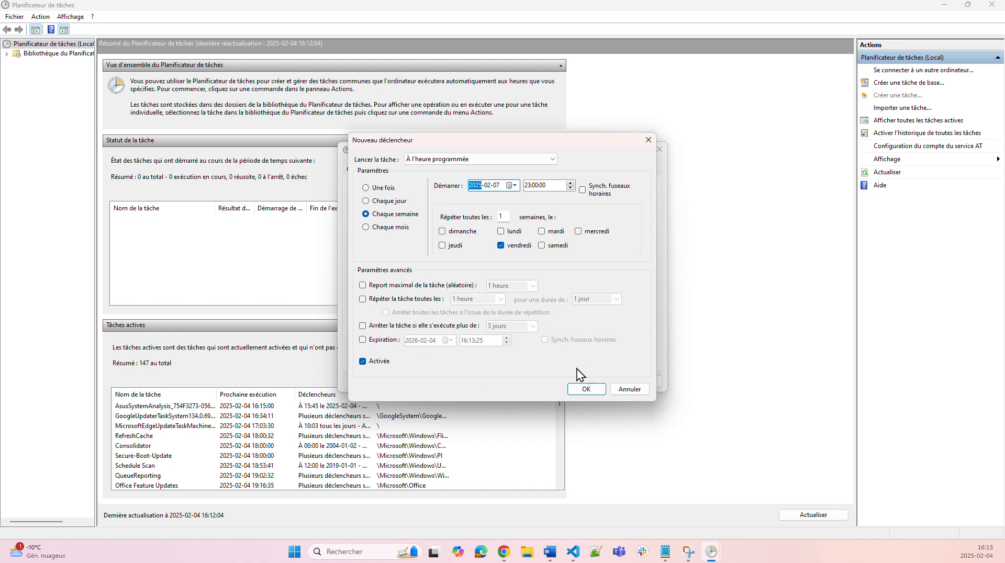
click(586, 389)
Step: Add an action to the task that starts the MenageCorbeille.ps1 script from the Bureau folder
click(425, 171)
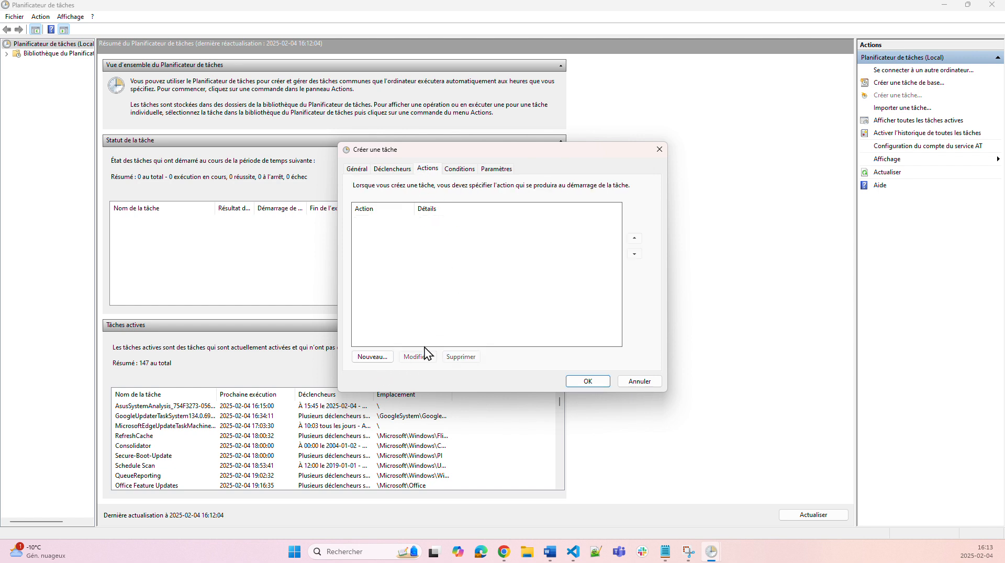
click(383, 358)
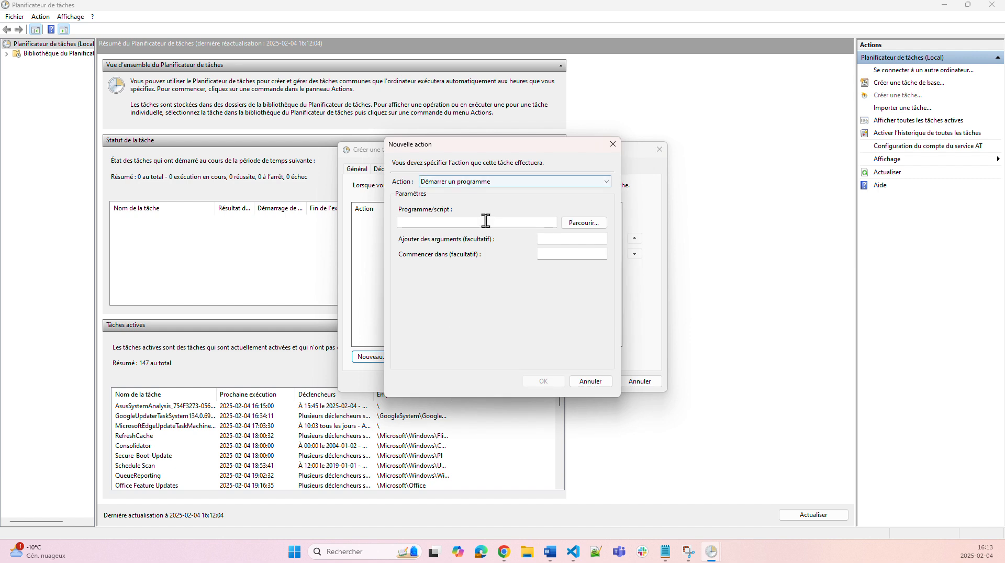
click(575, 223)
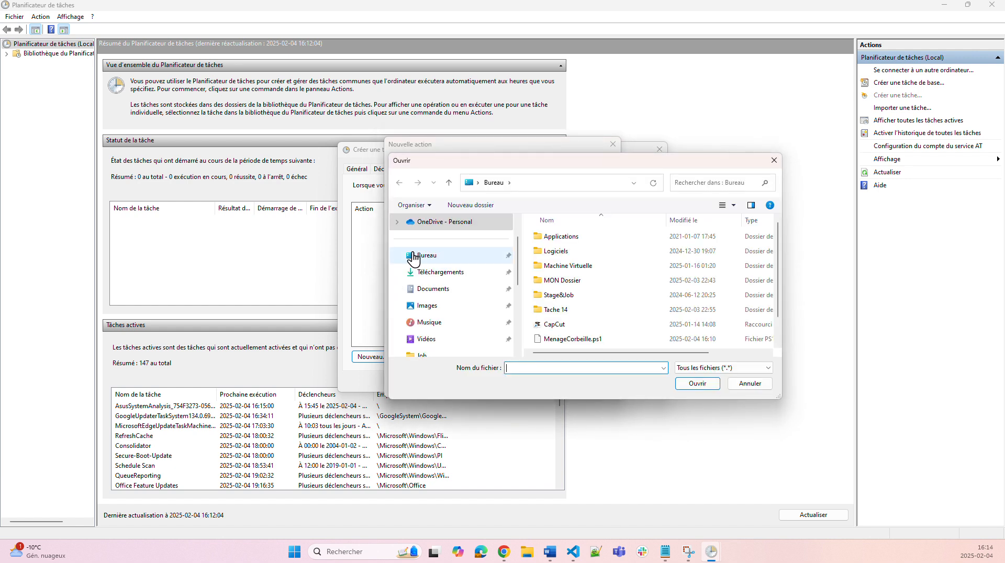
scroll(601, 291, down, 2)
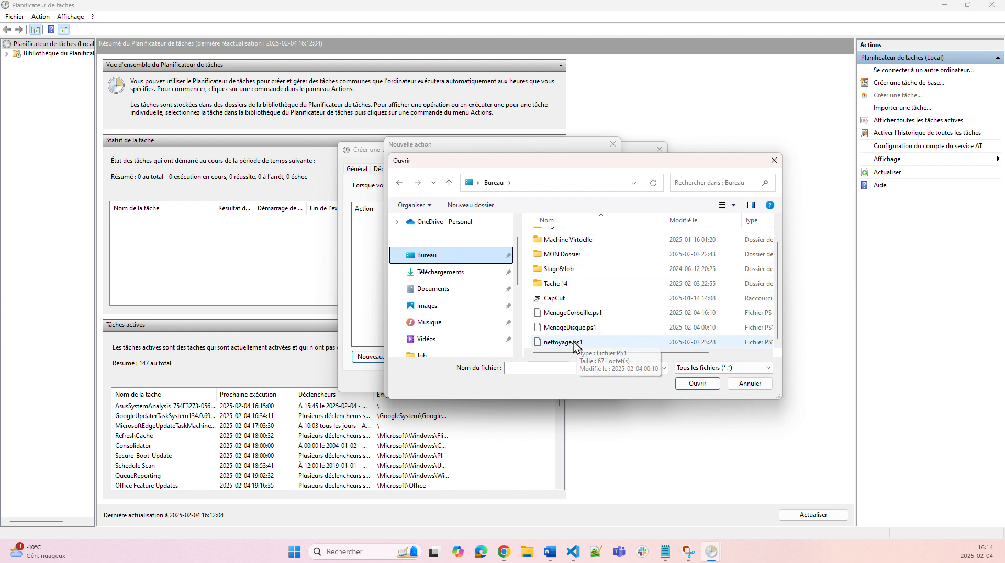
click(575, 313)
click(690, 384)
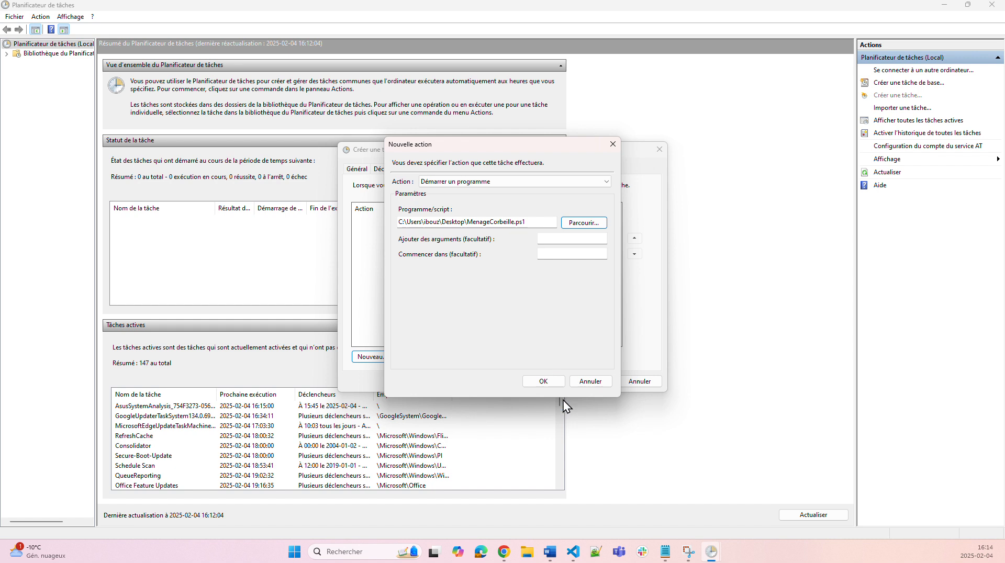
click(544, 381)
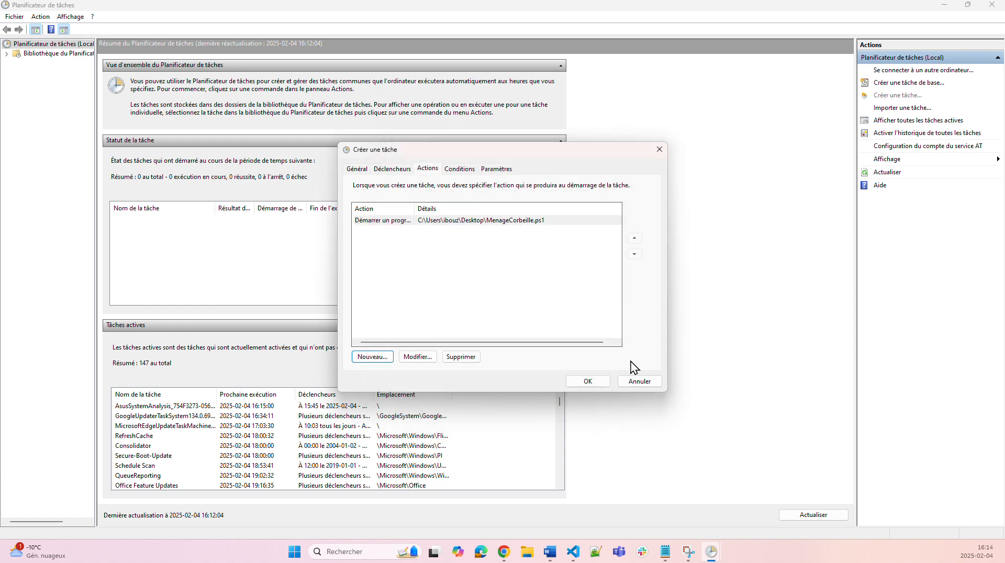
Step: Turn off the condition that only starts the task on mains power and save the task
click(463, 170)
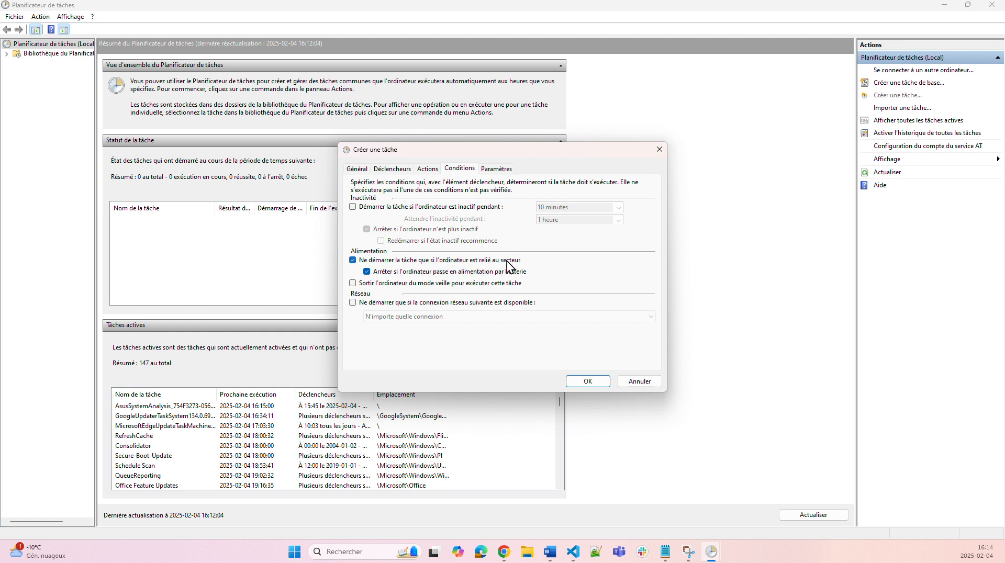
click(353, 261)
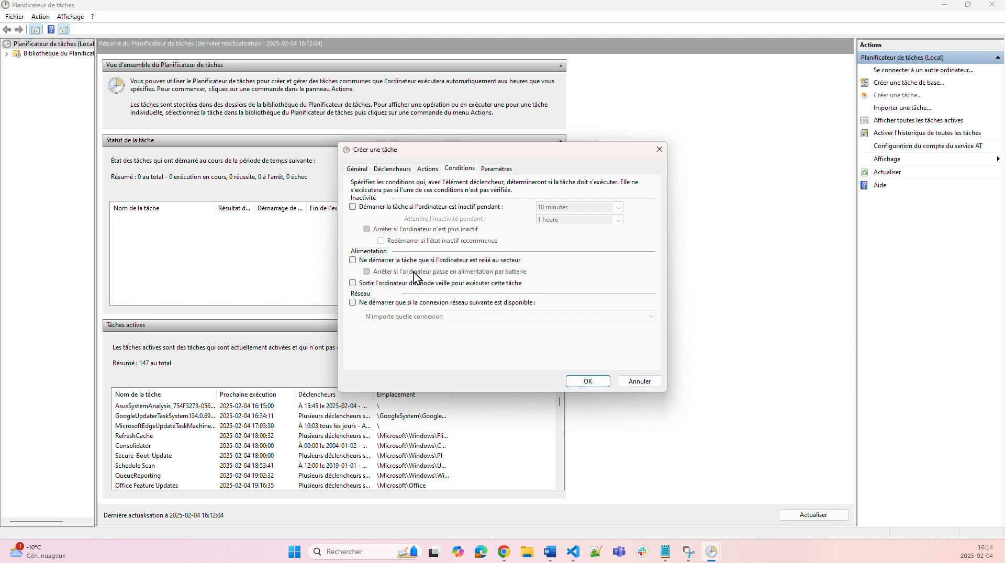
click(588, 381)
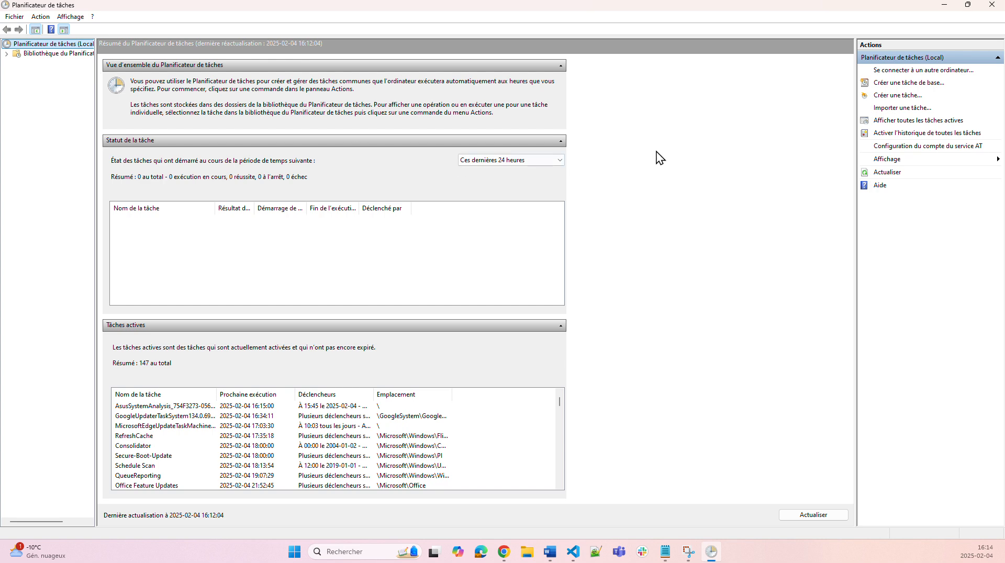
Step: Check the NettoyageCorbeille task in the scheduler library with the name column widened, then close the Task Scheduler
click(37, 56)
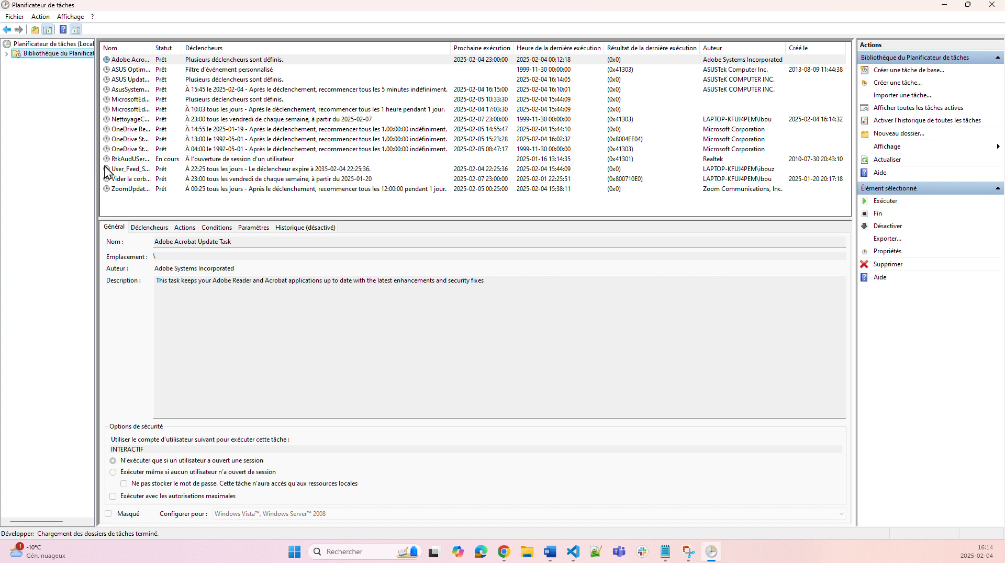
drag(152, 48, 223, 48)
click(152, 121)
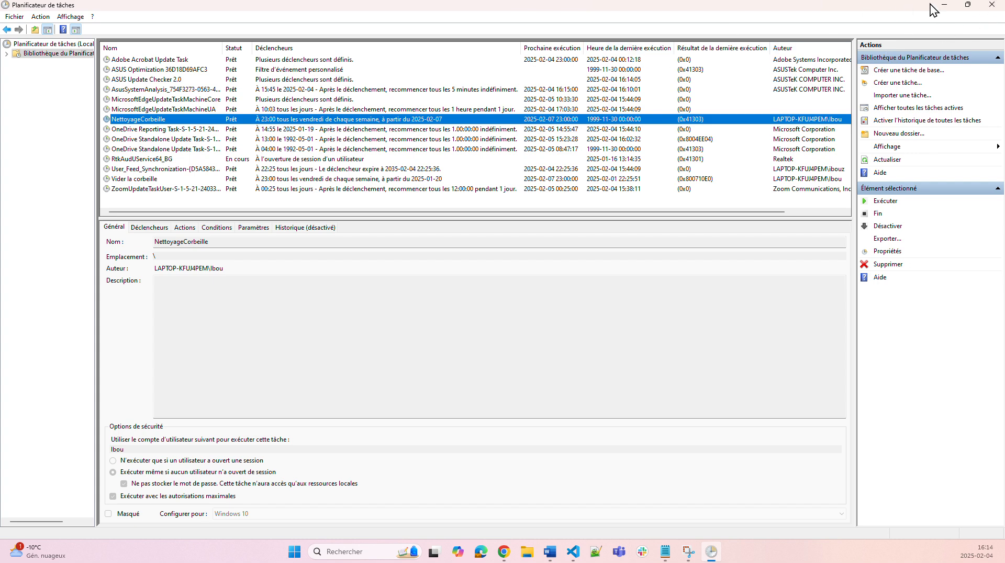
click(991, 6)
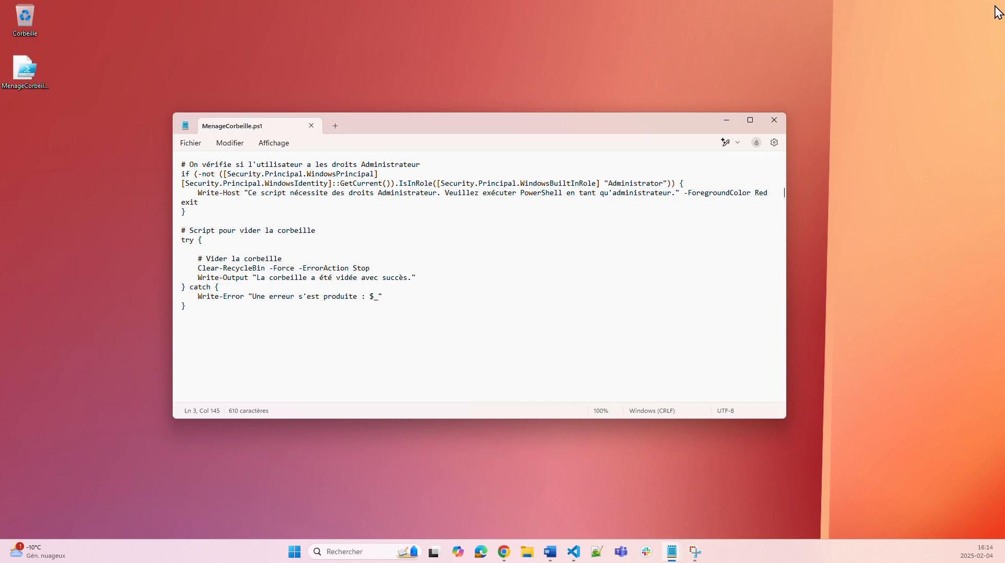